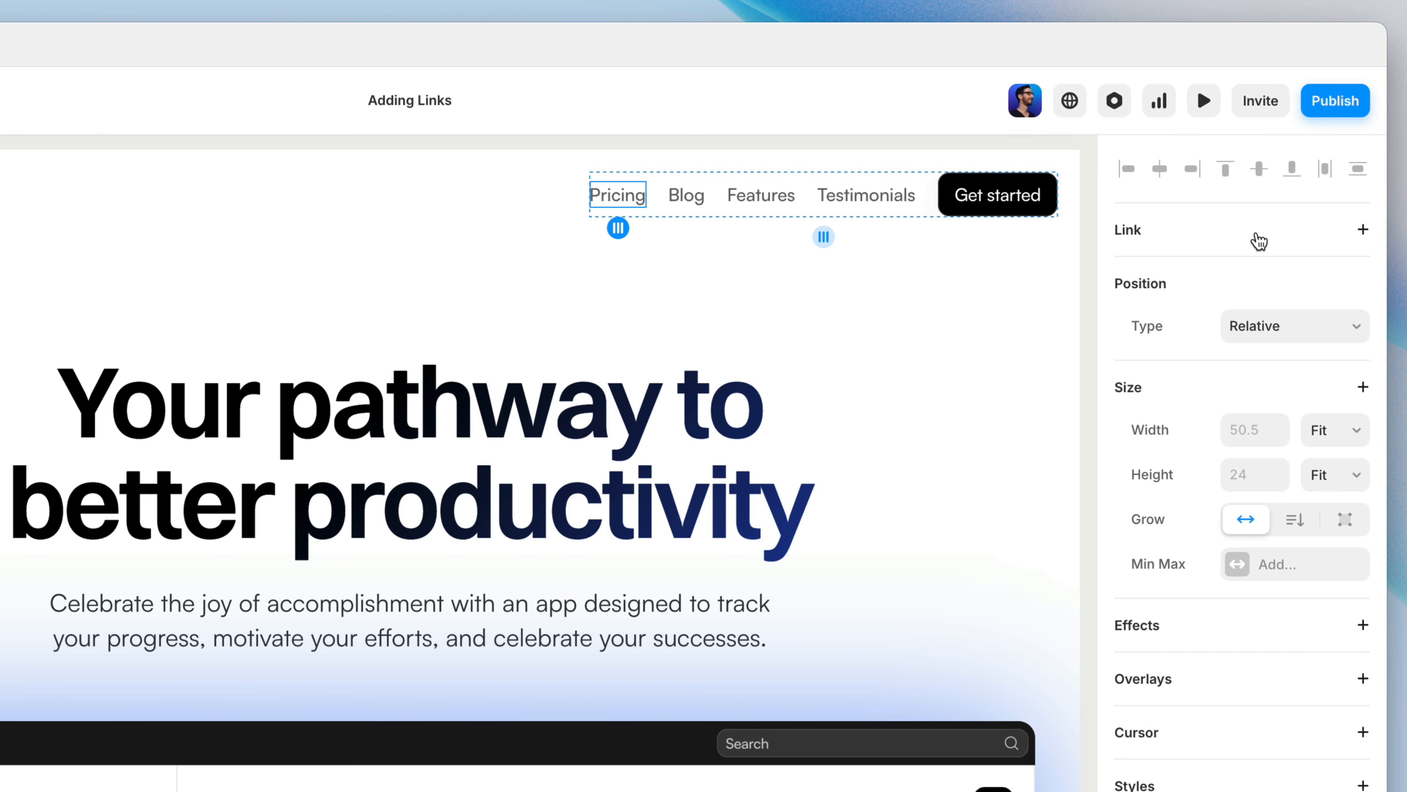
Step: Add a link from the Pricing text in the navigation to the /pricing page
key("l")
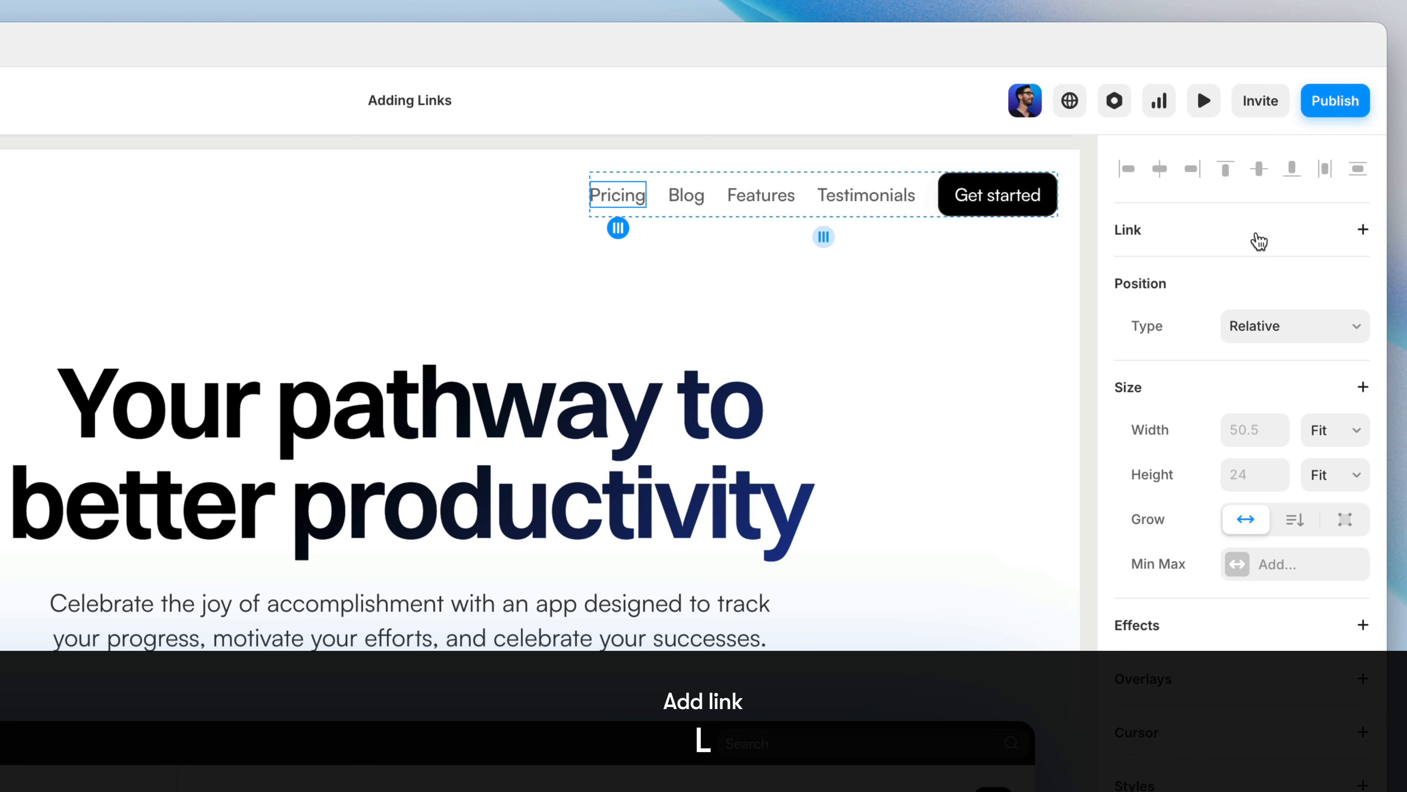
key("l")
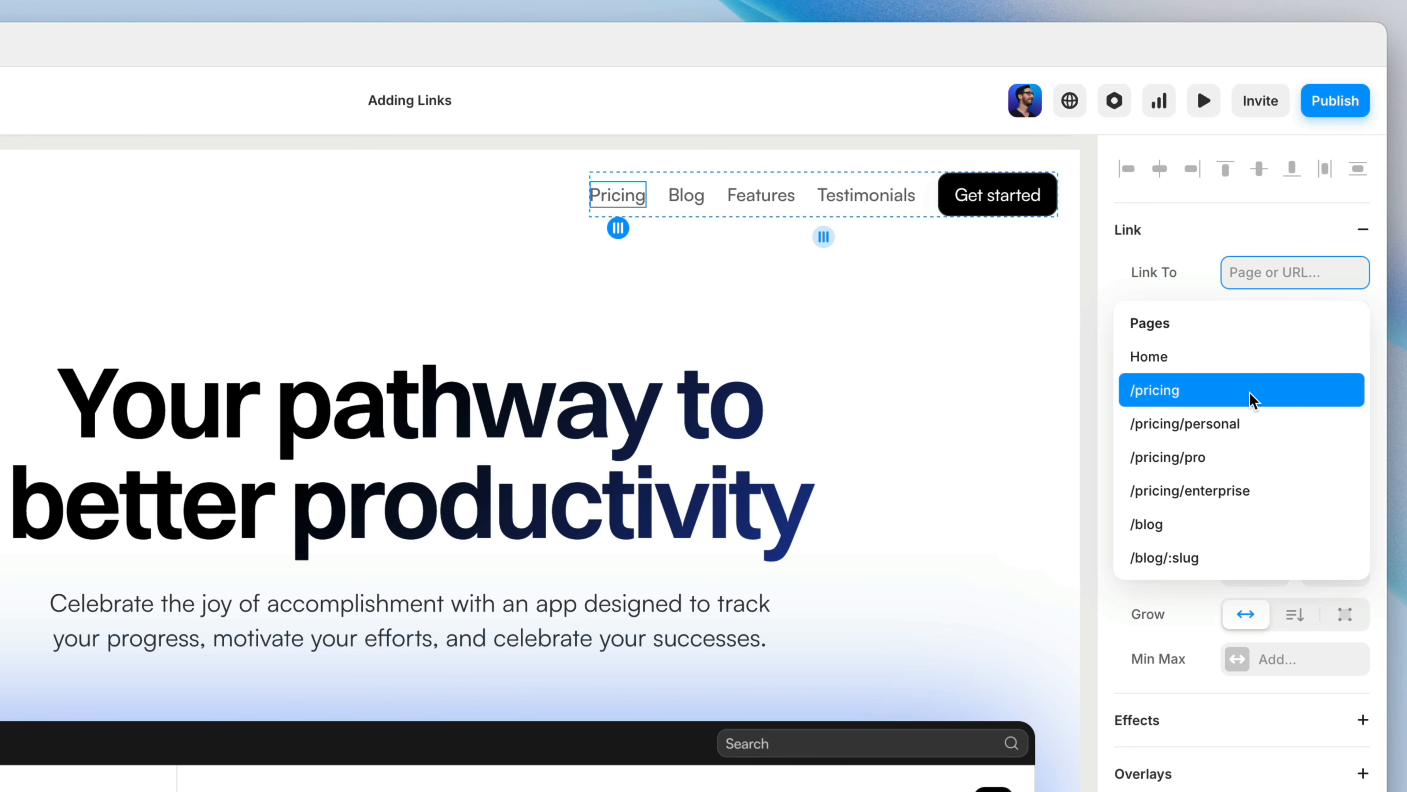
type("pri")
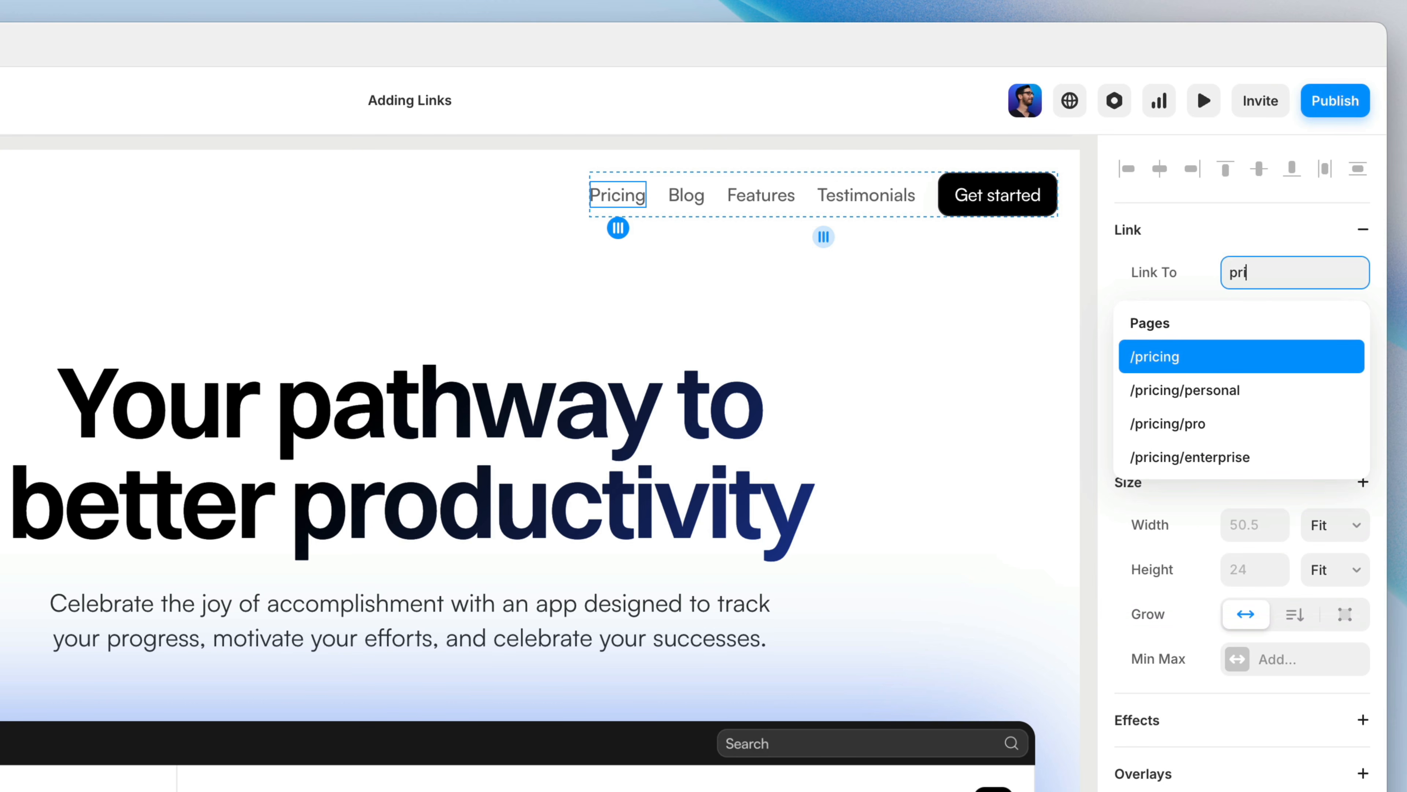
type("c")
type("ing/")
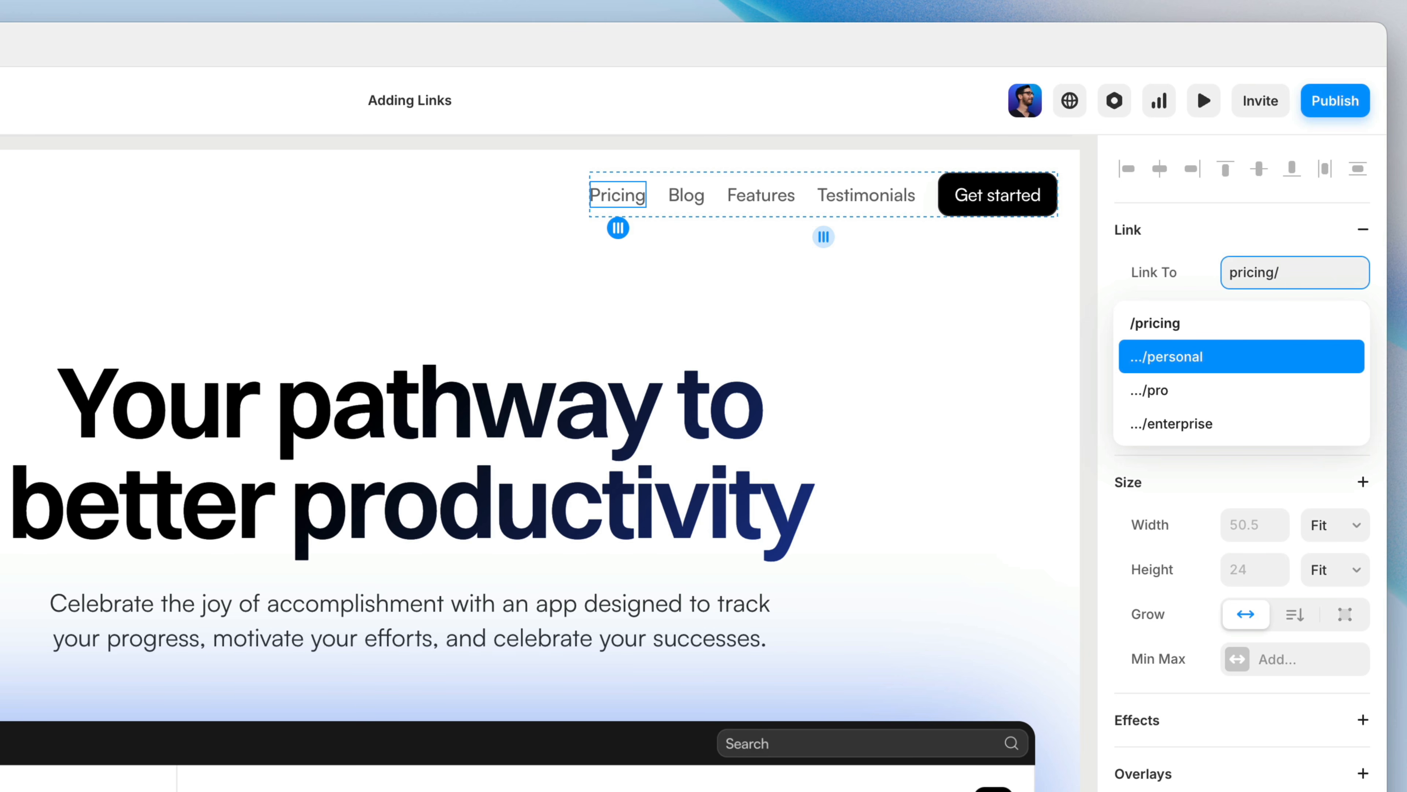
key("BackSpace")
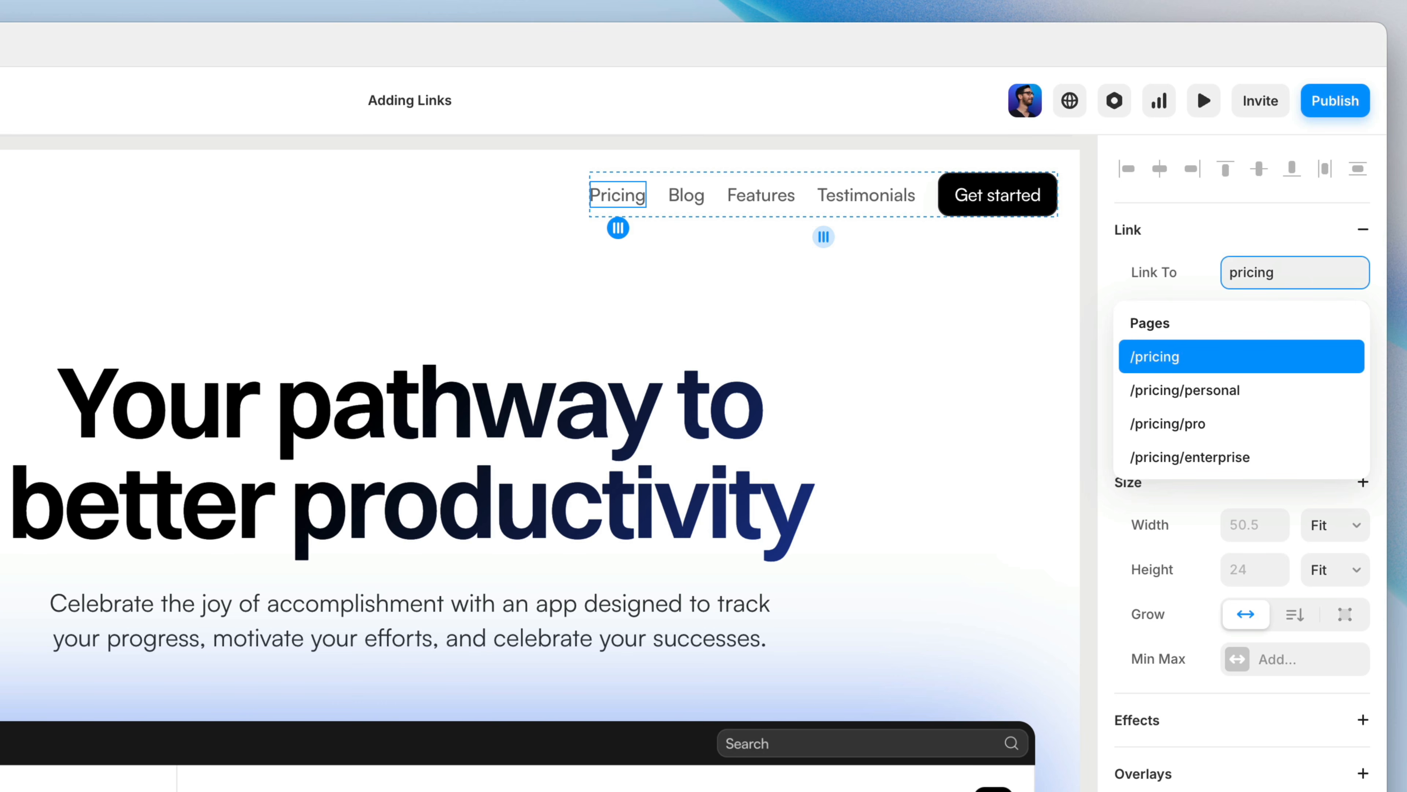
key("Return")
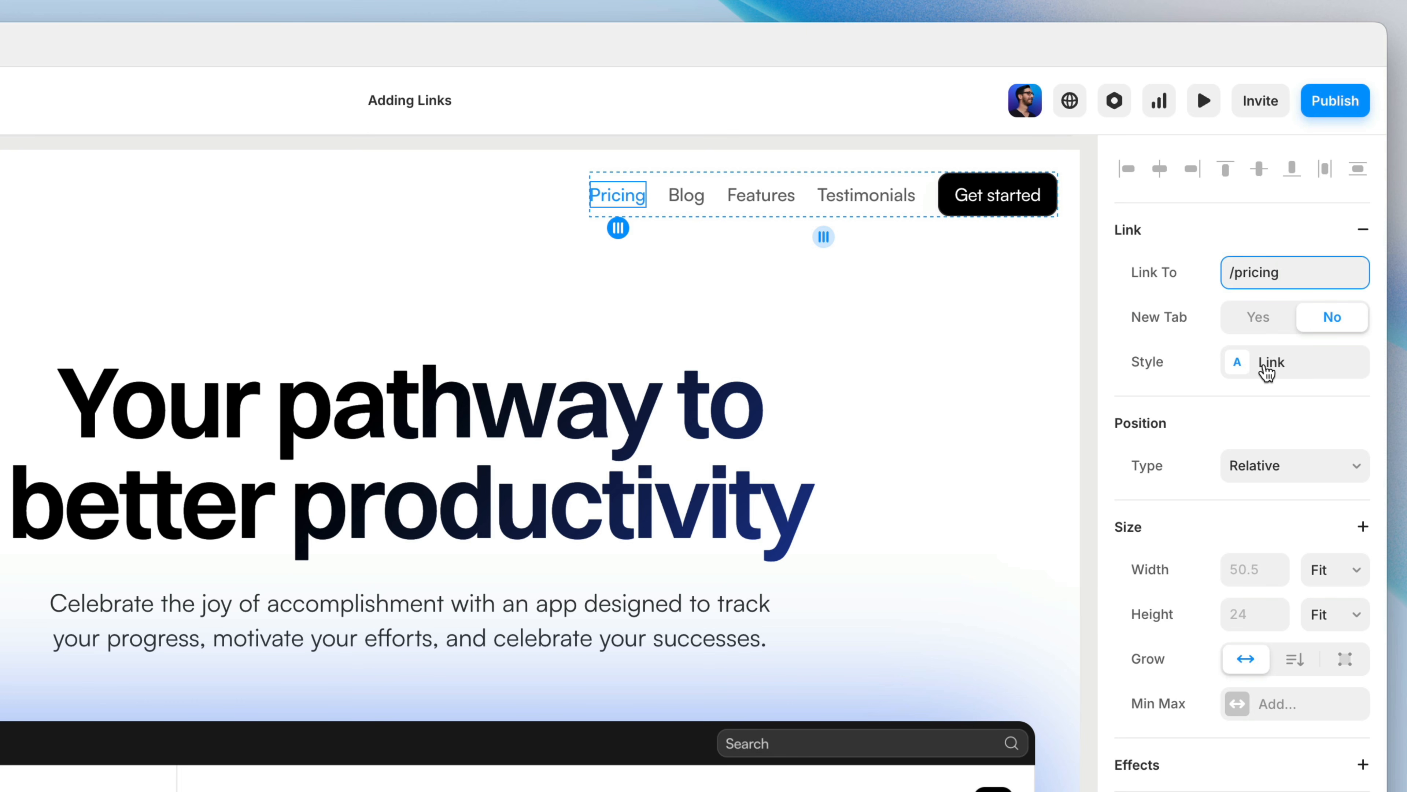
Step: Create a new link style for the Pricing link and name it Nav Link
left_click(1268, 369)
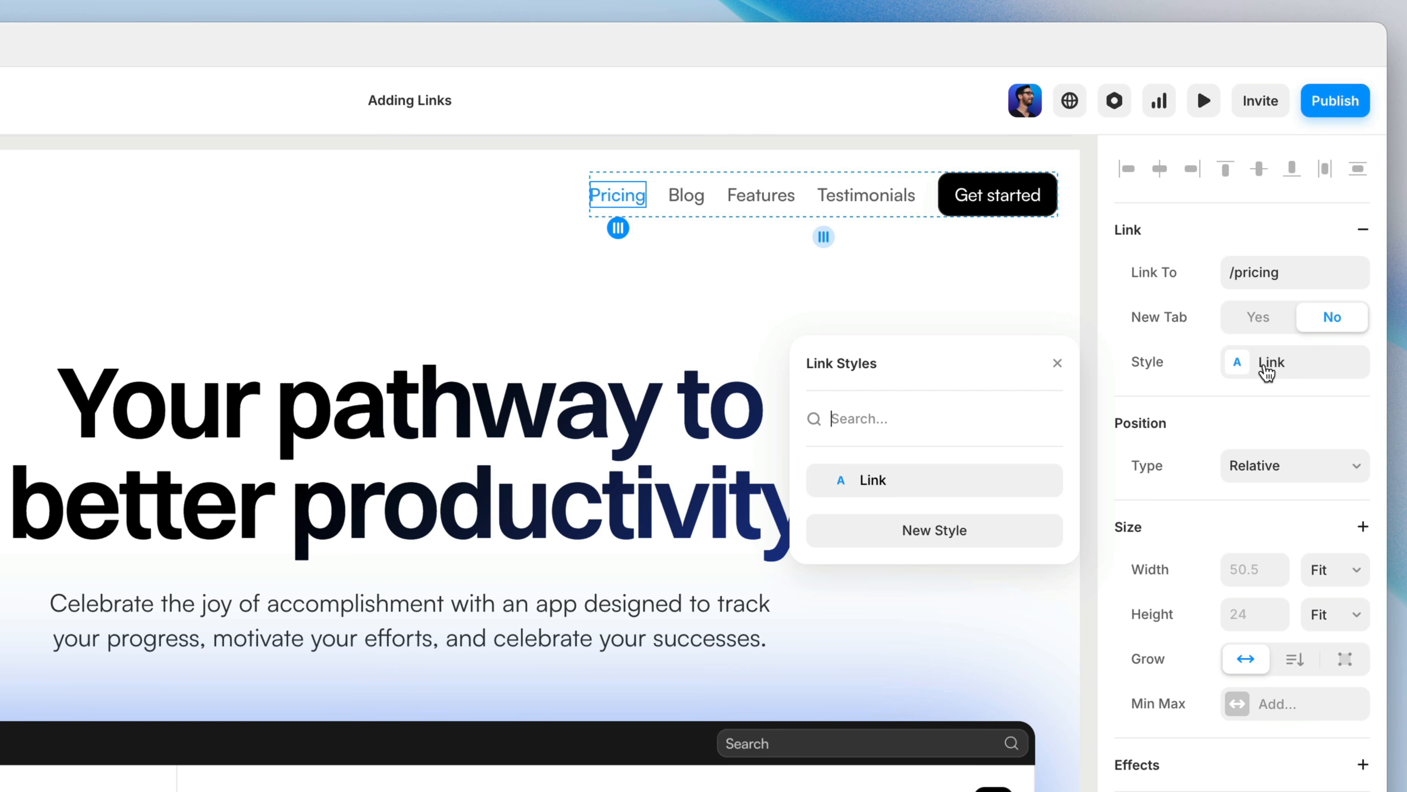
mouse_move(946, 495)
left_click(982, 541)
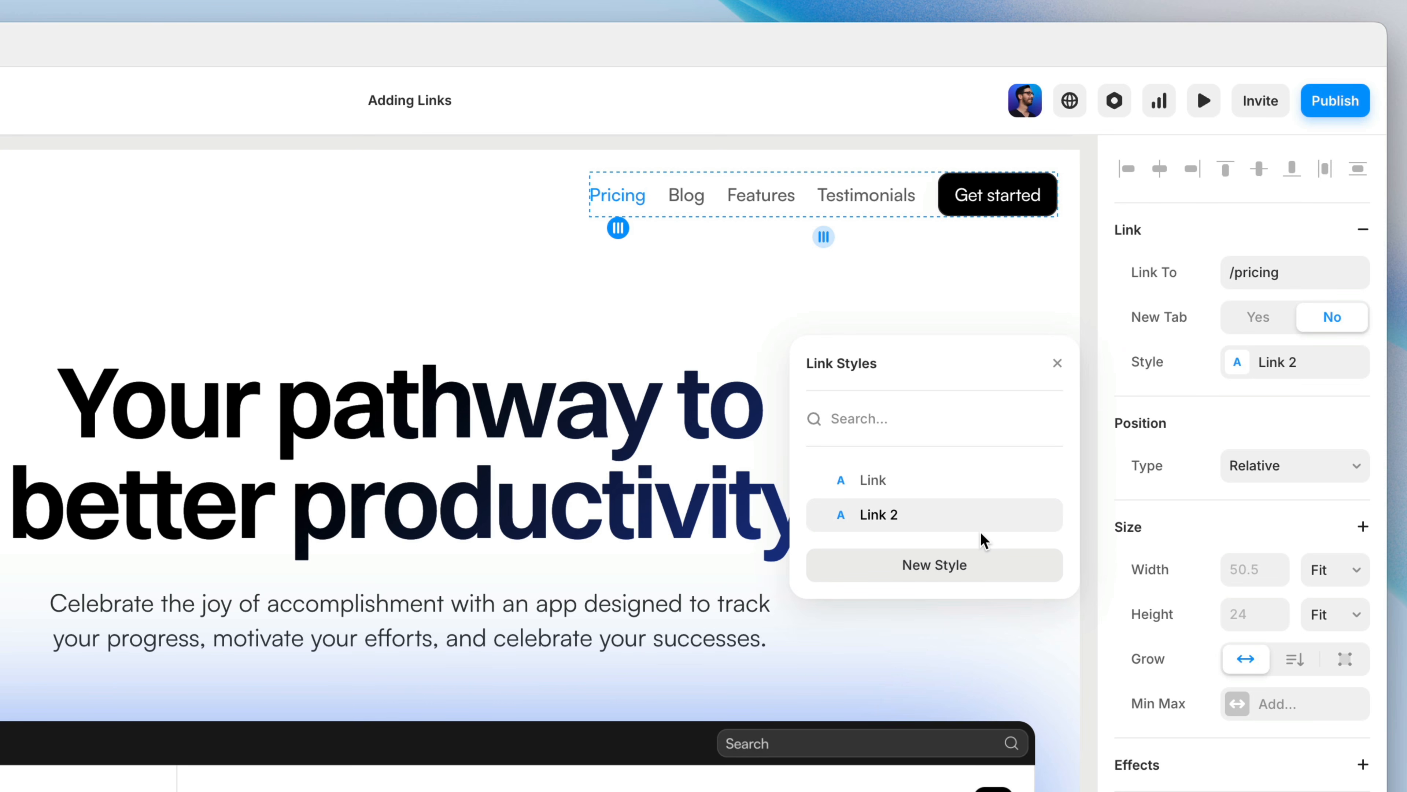
right_click(898, 524)
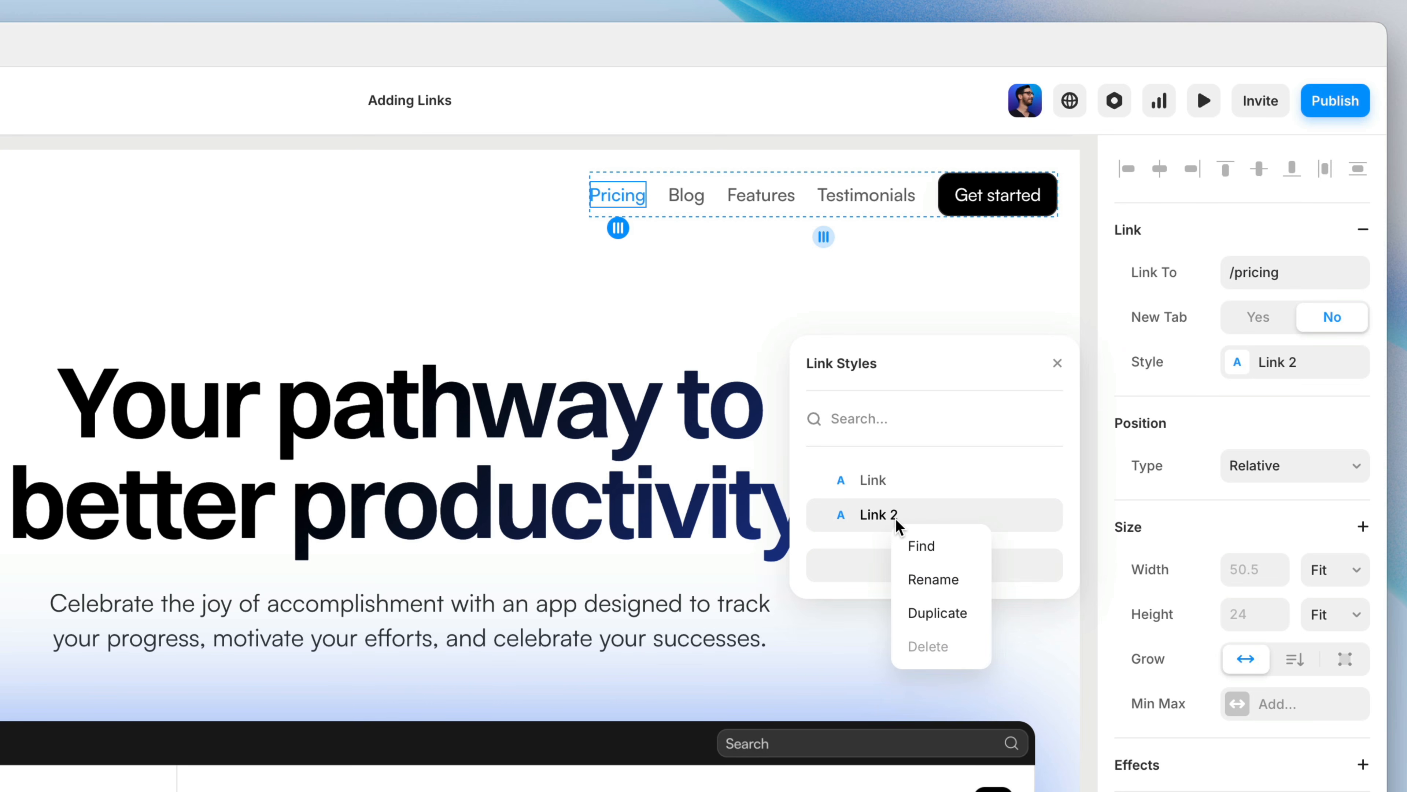
left_click(937, 579)
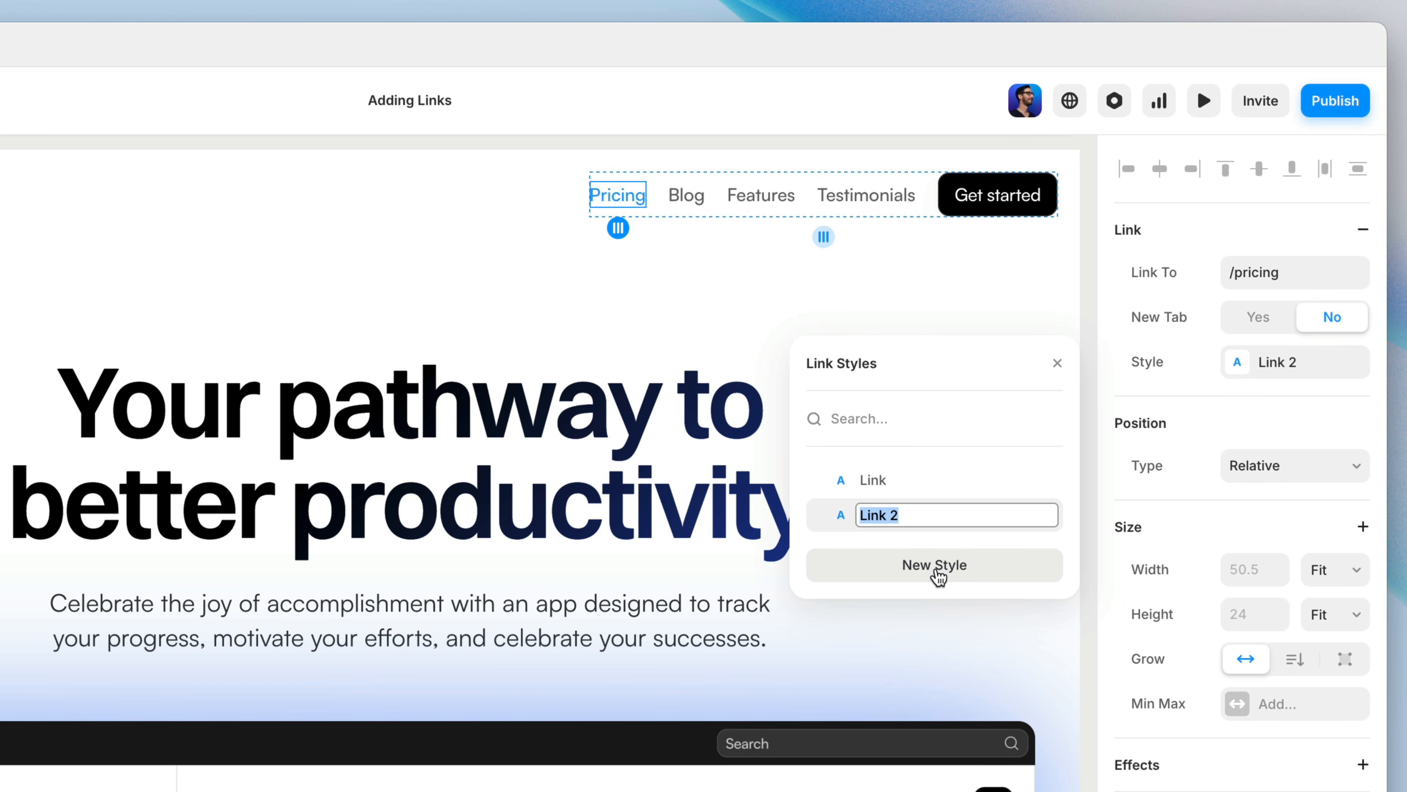
type("Nav Link")
key("Return")
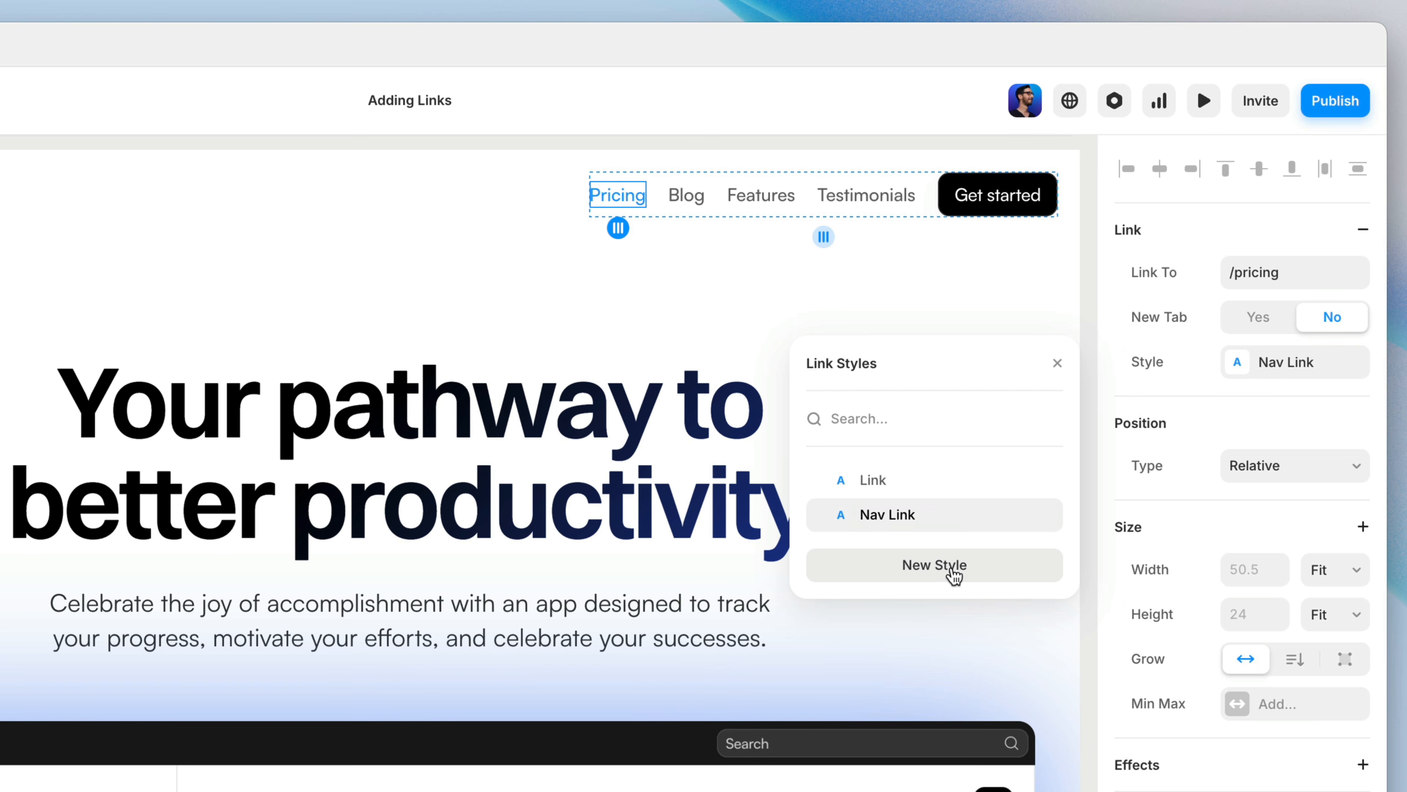
Step: Set the default color of the Nav Link style to #666666
mouse_move(1015, 527)
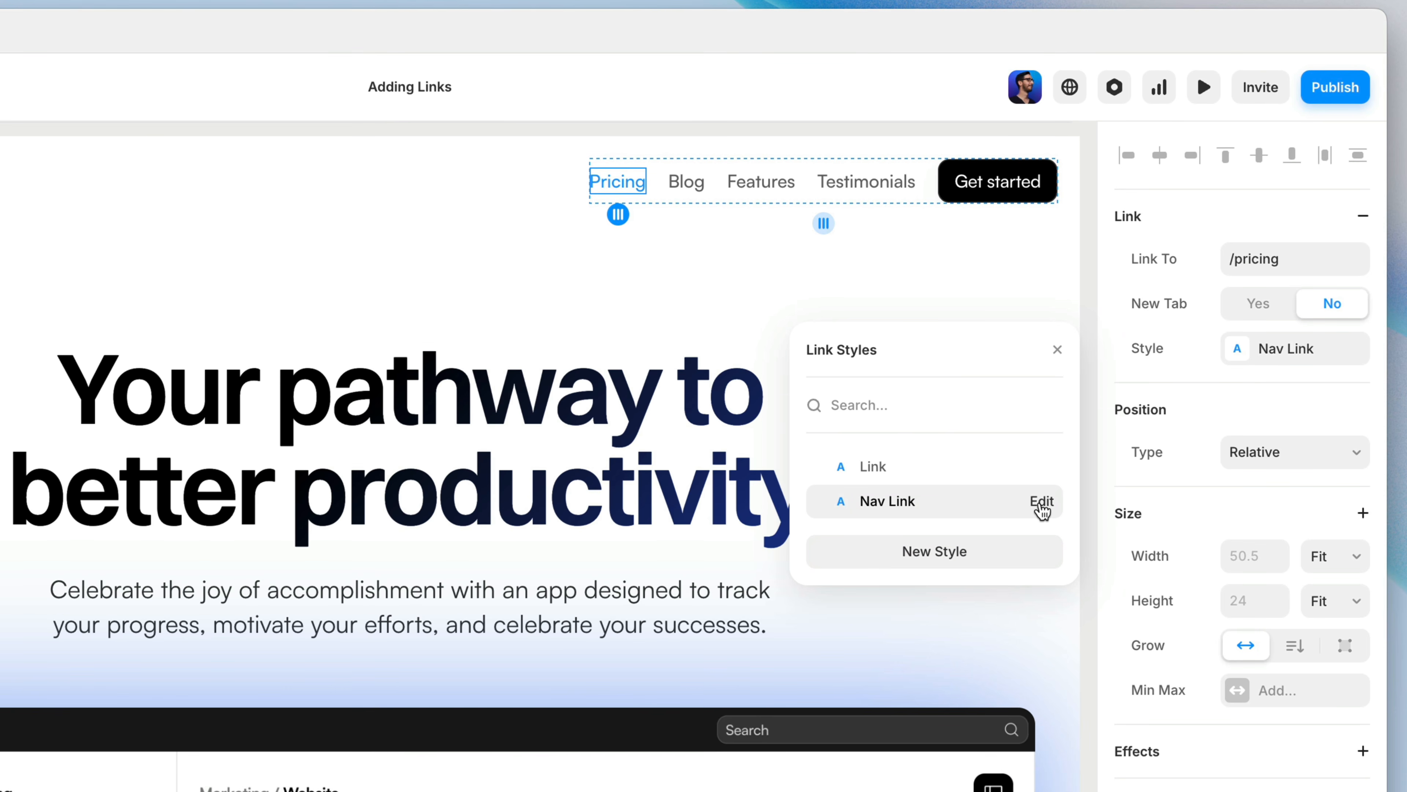
left_click(1041, 515)
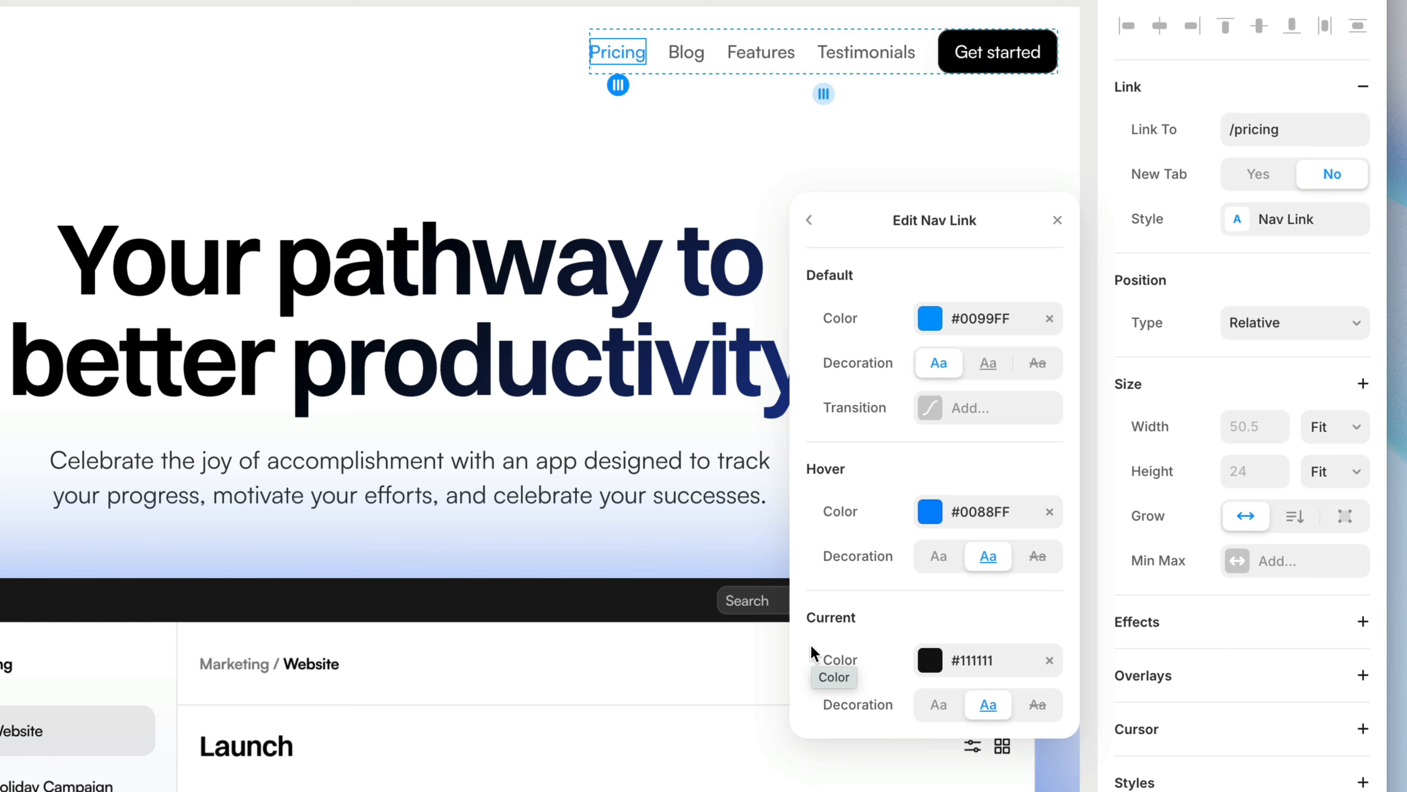
left_click(937, 316)
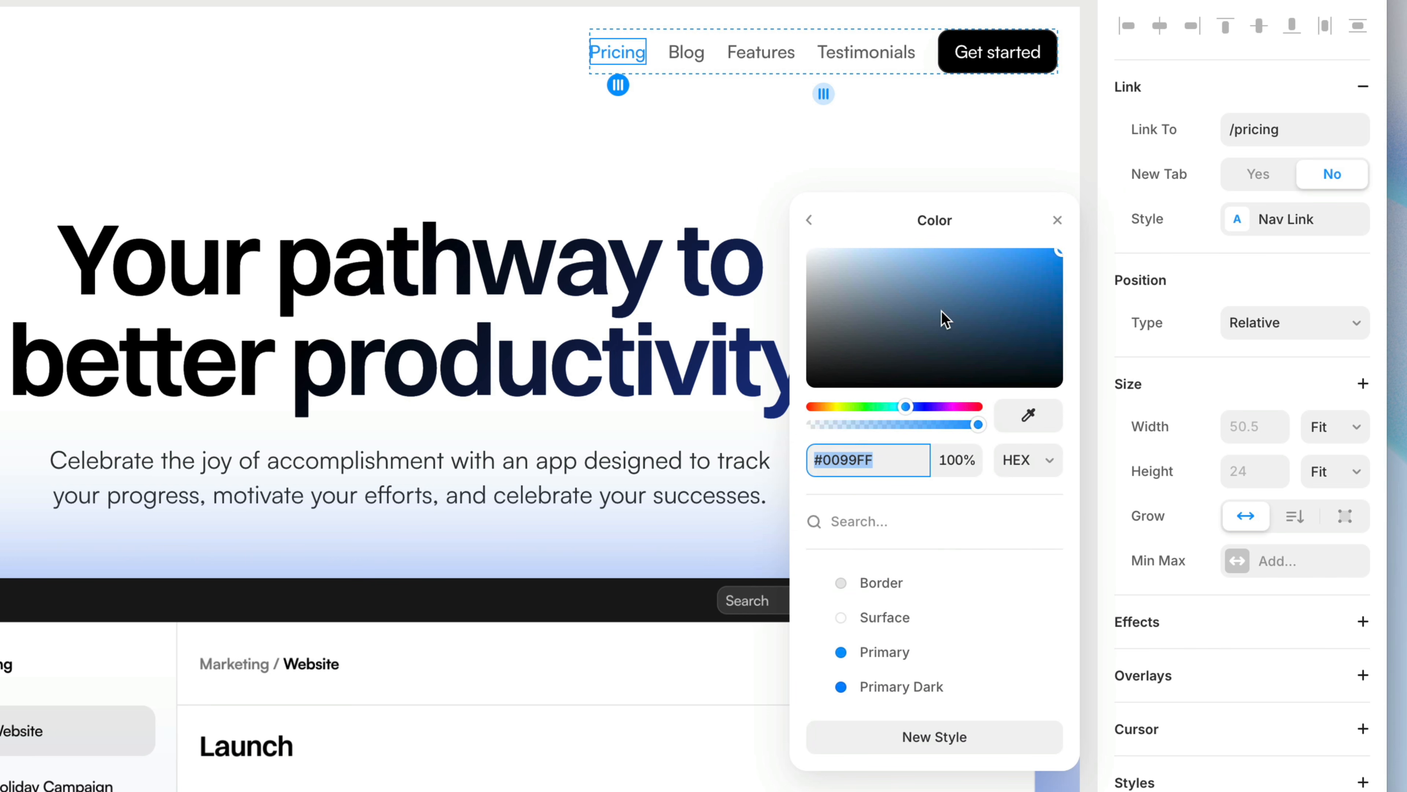
type("666666")
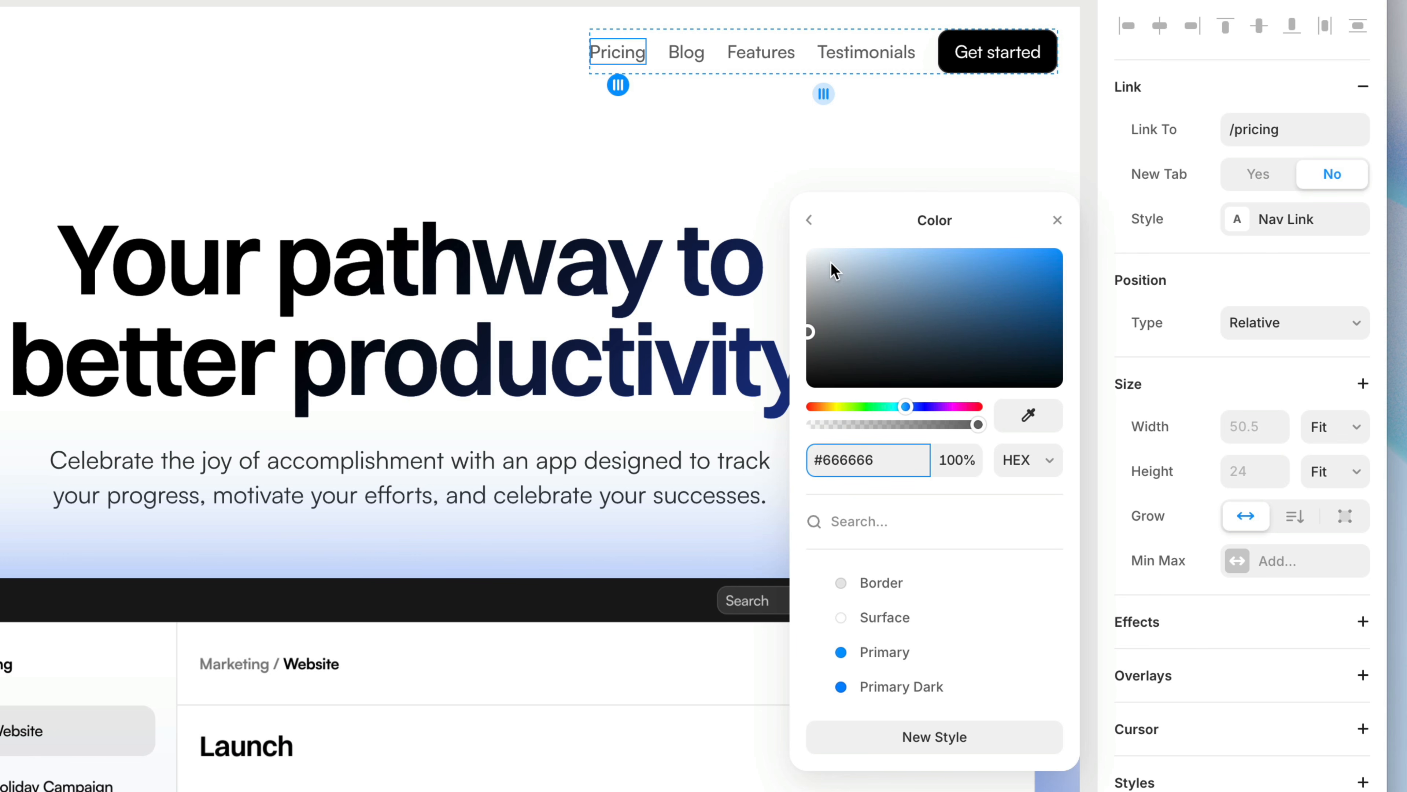
left_click(809, 232)
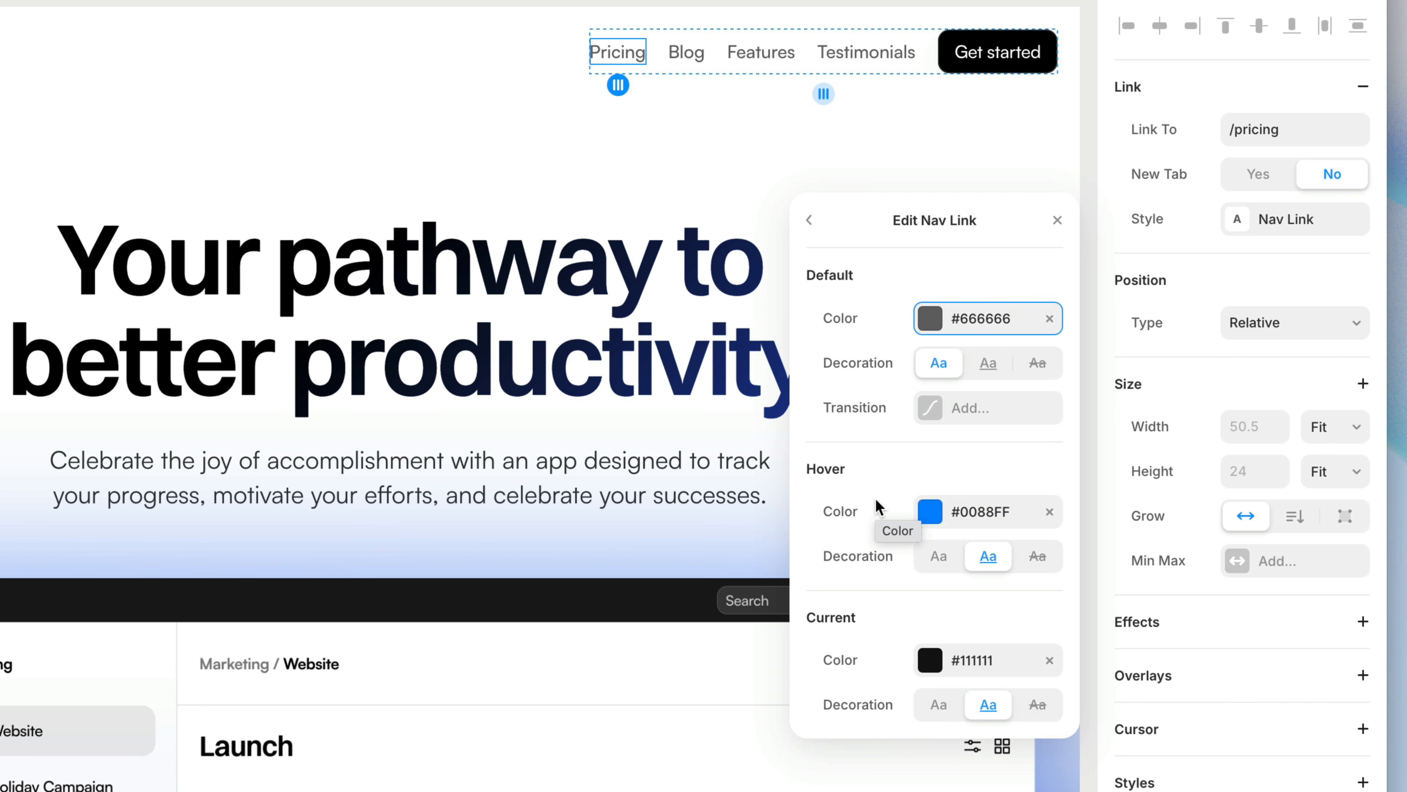
Step: Add an Ease In Out transition to the Nav Link style with a time of 0.2 s
left_click(953, 410)
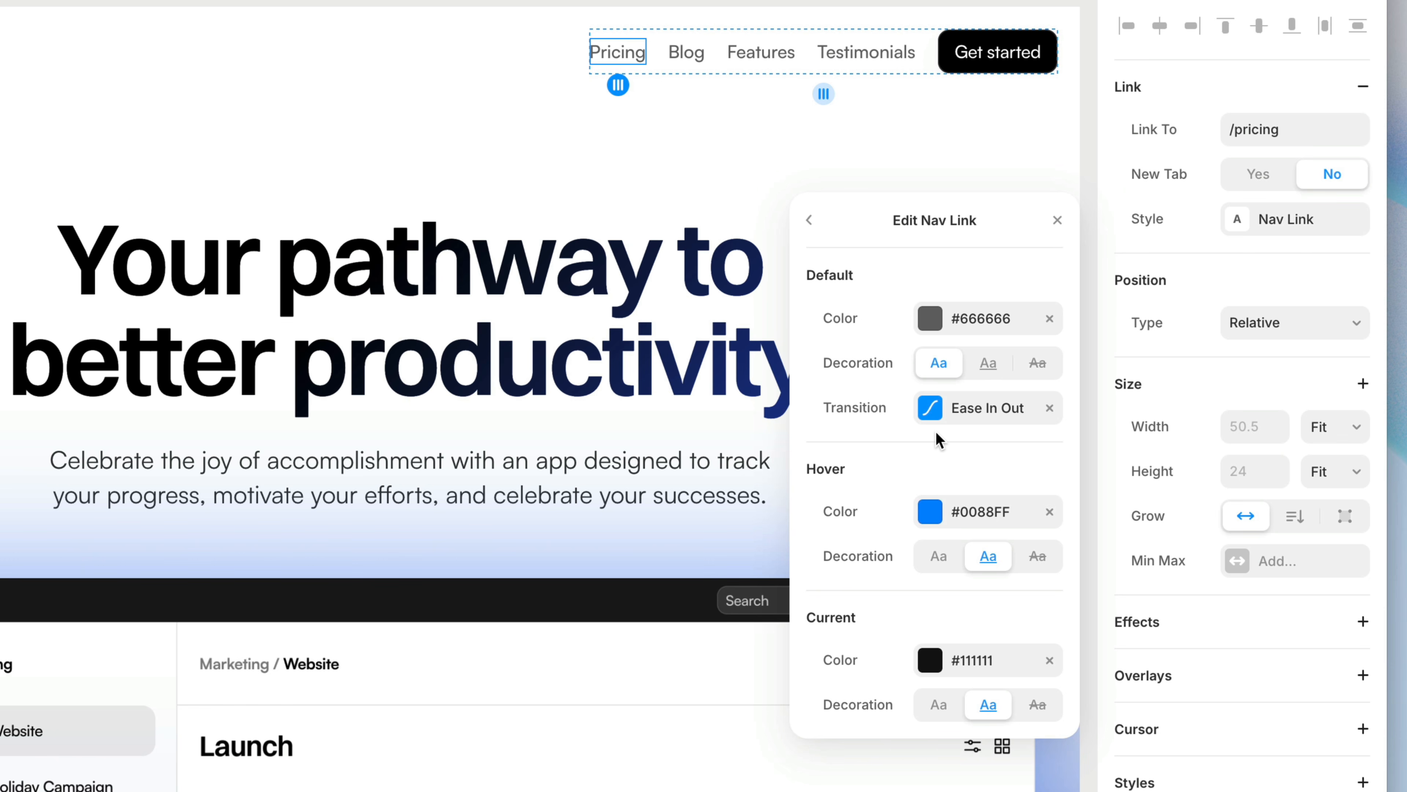
left_click(936, 415)
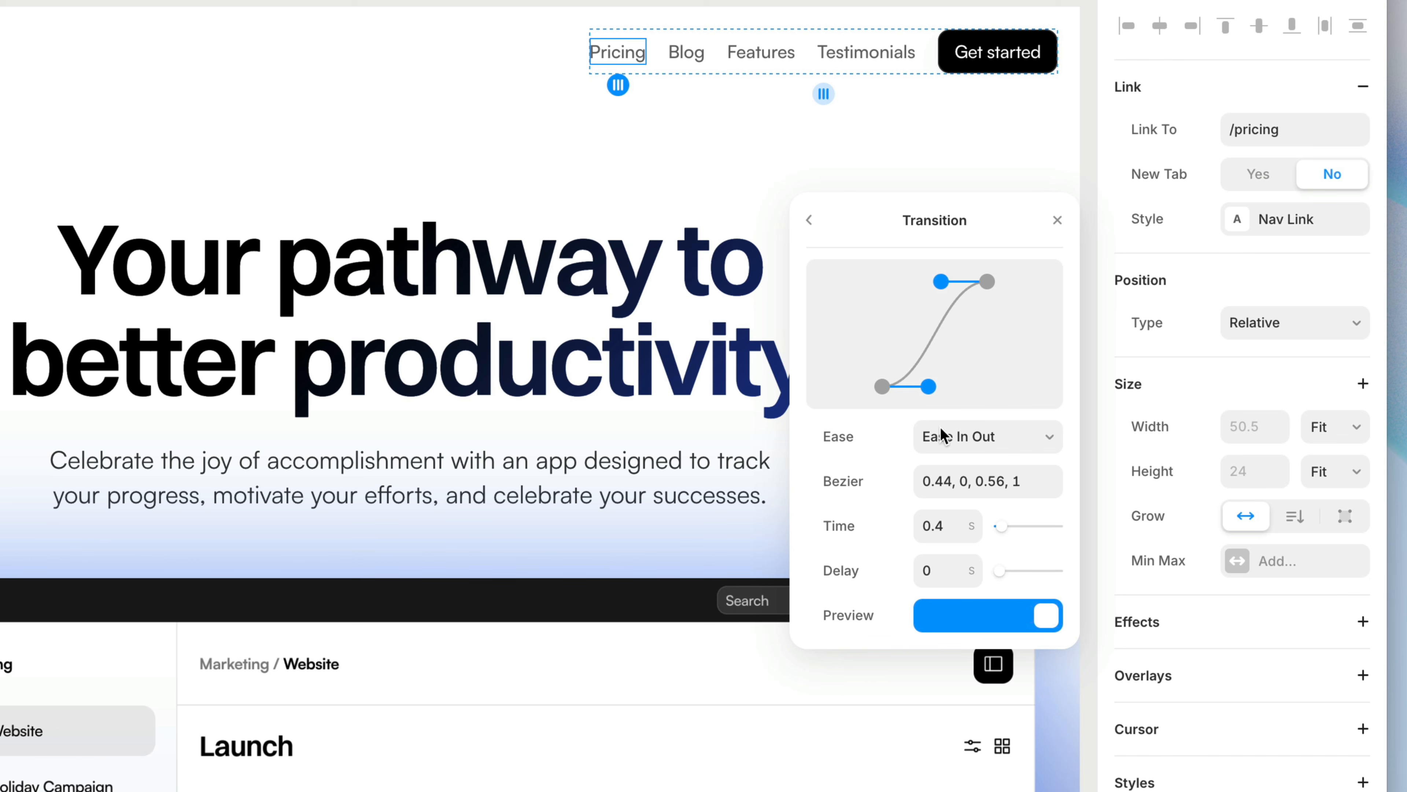
left_click(973, 534)
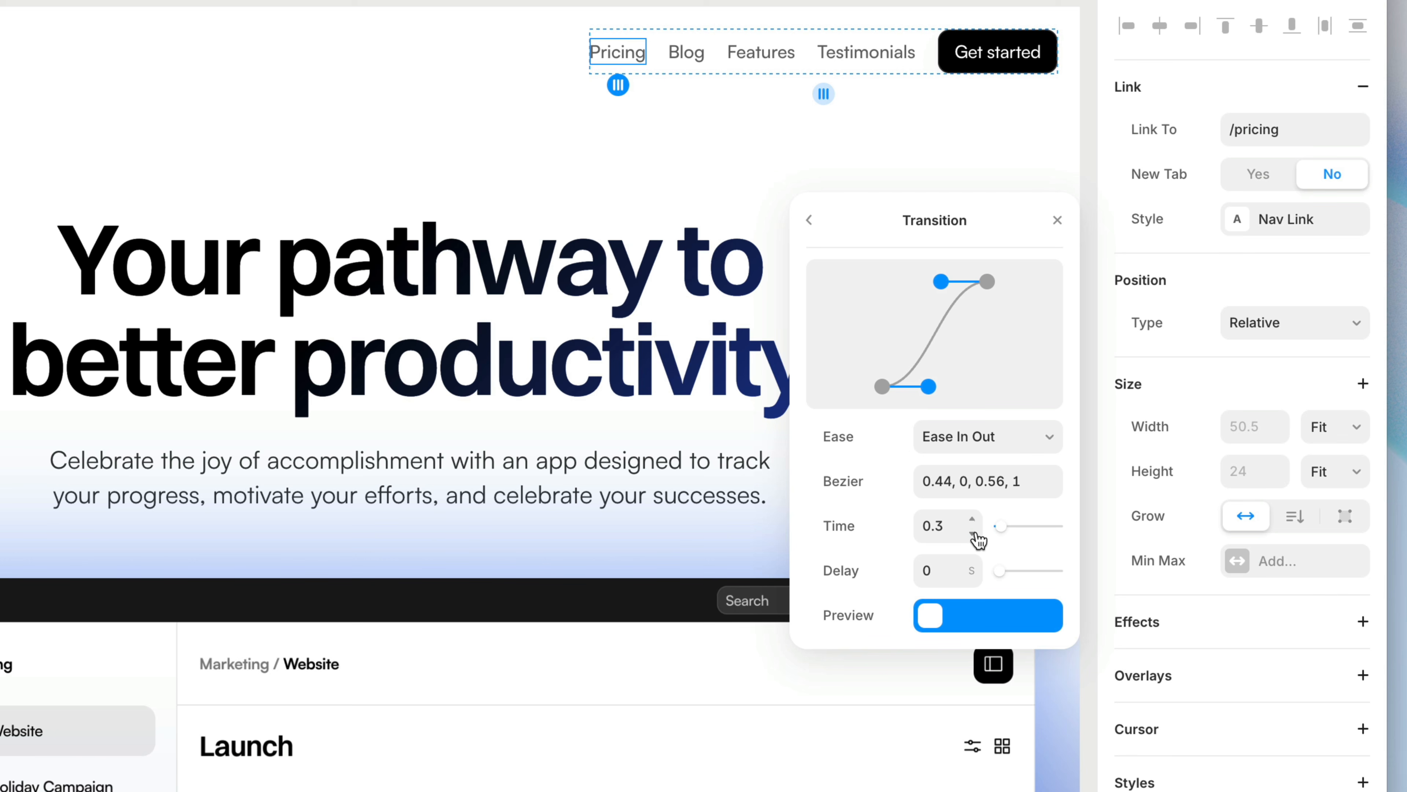
left_click(973, 534)
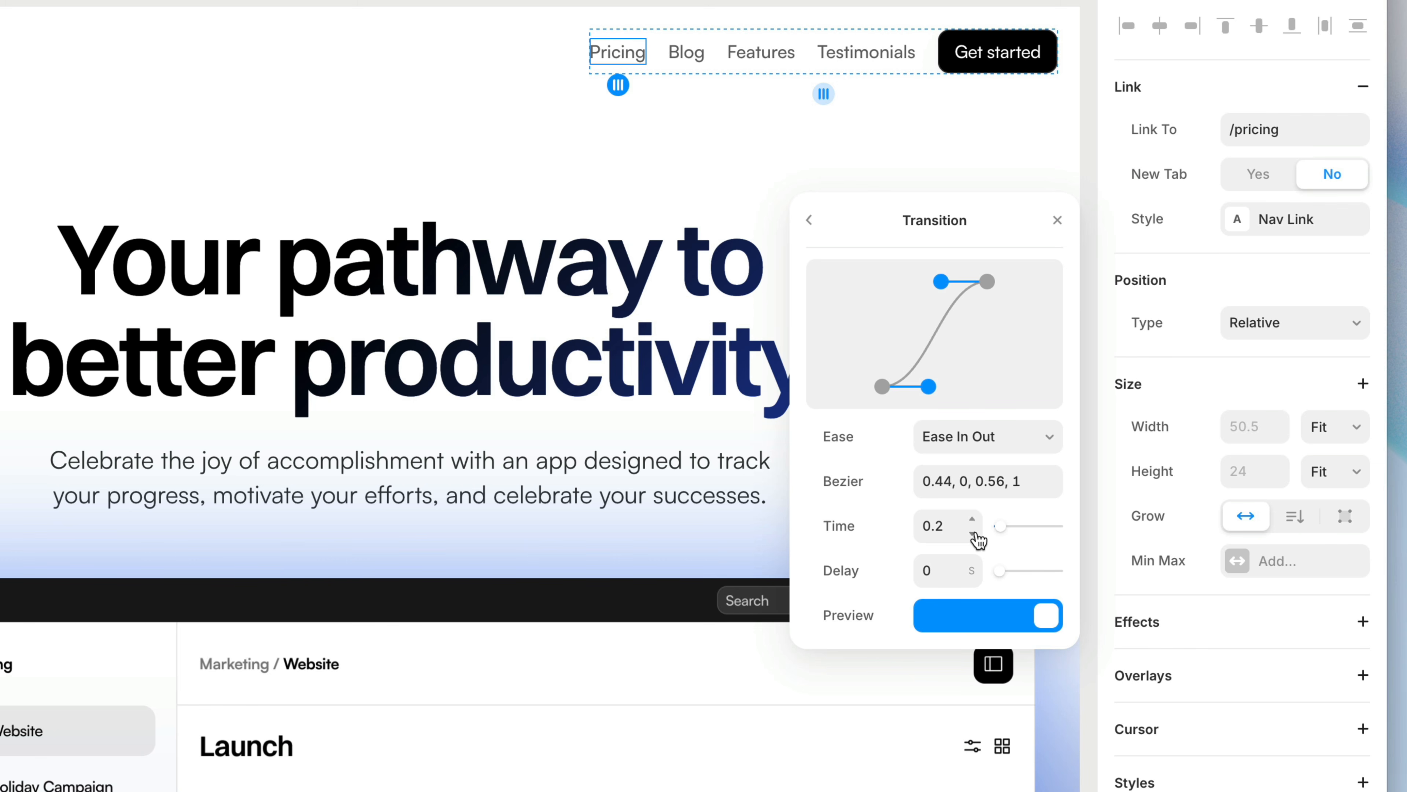
left_click(812, 228)
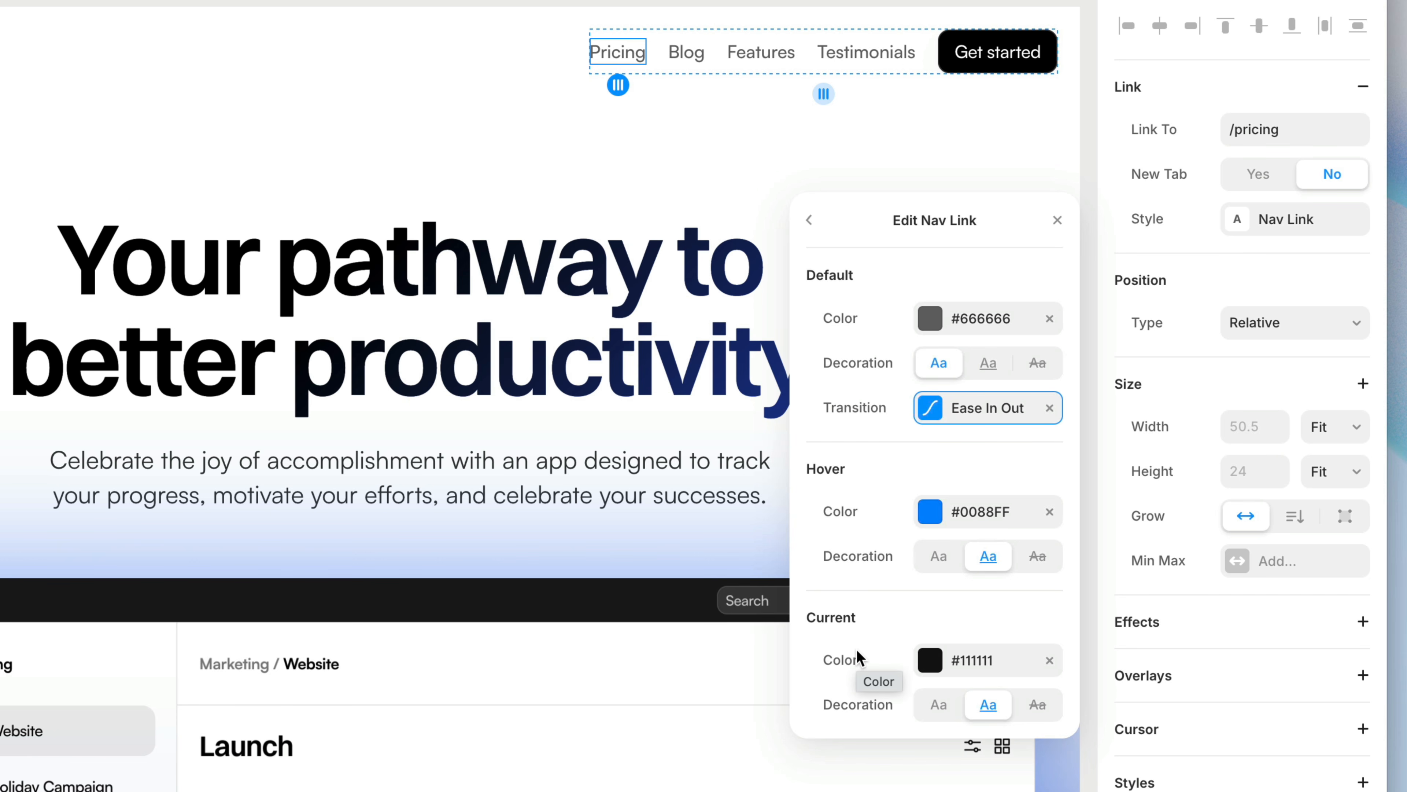
Step: Set the color of the Nav Link style's Current state to #666666 and finish editing the style
left_click(964, 663)
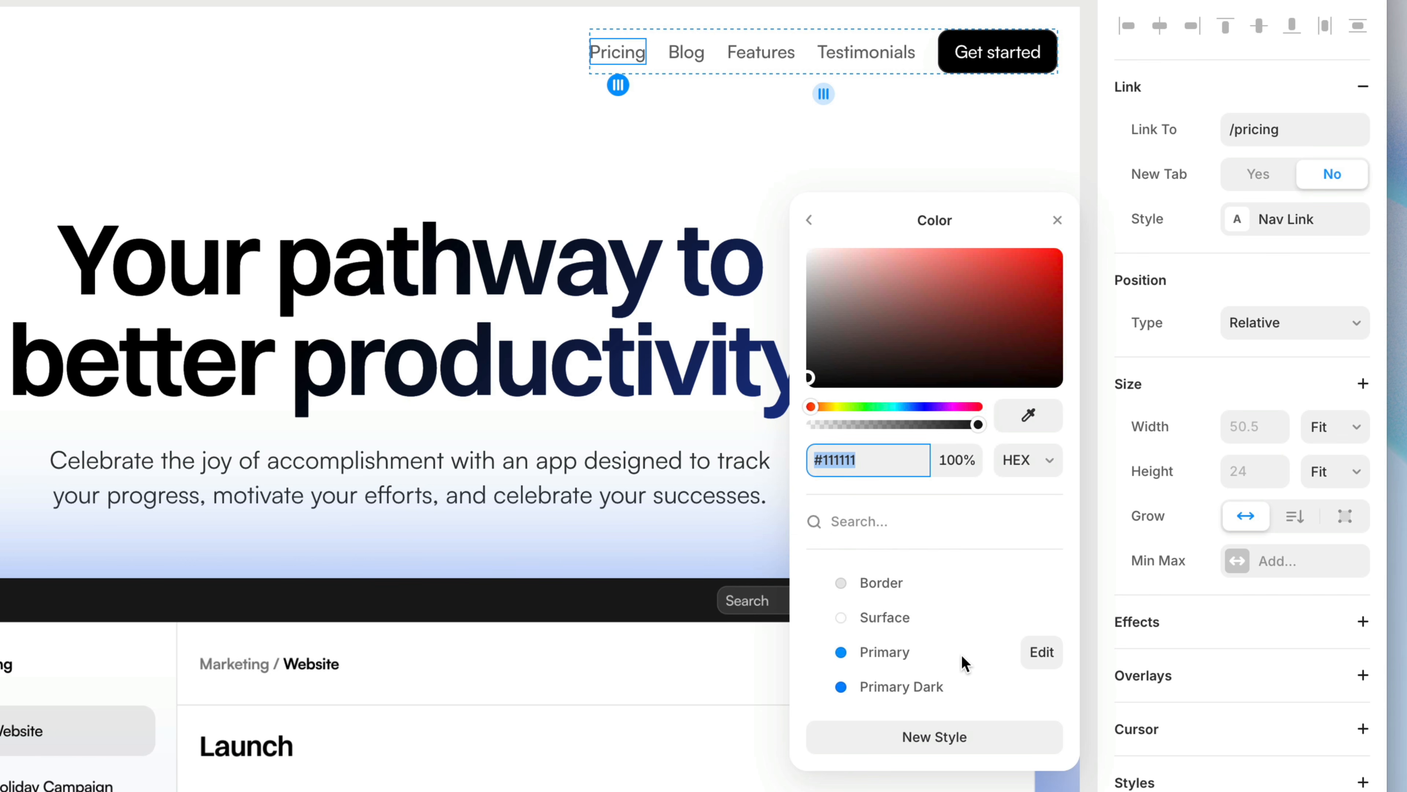
type("666")
key("Return")
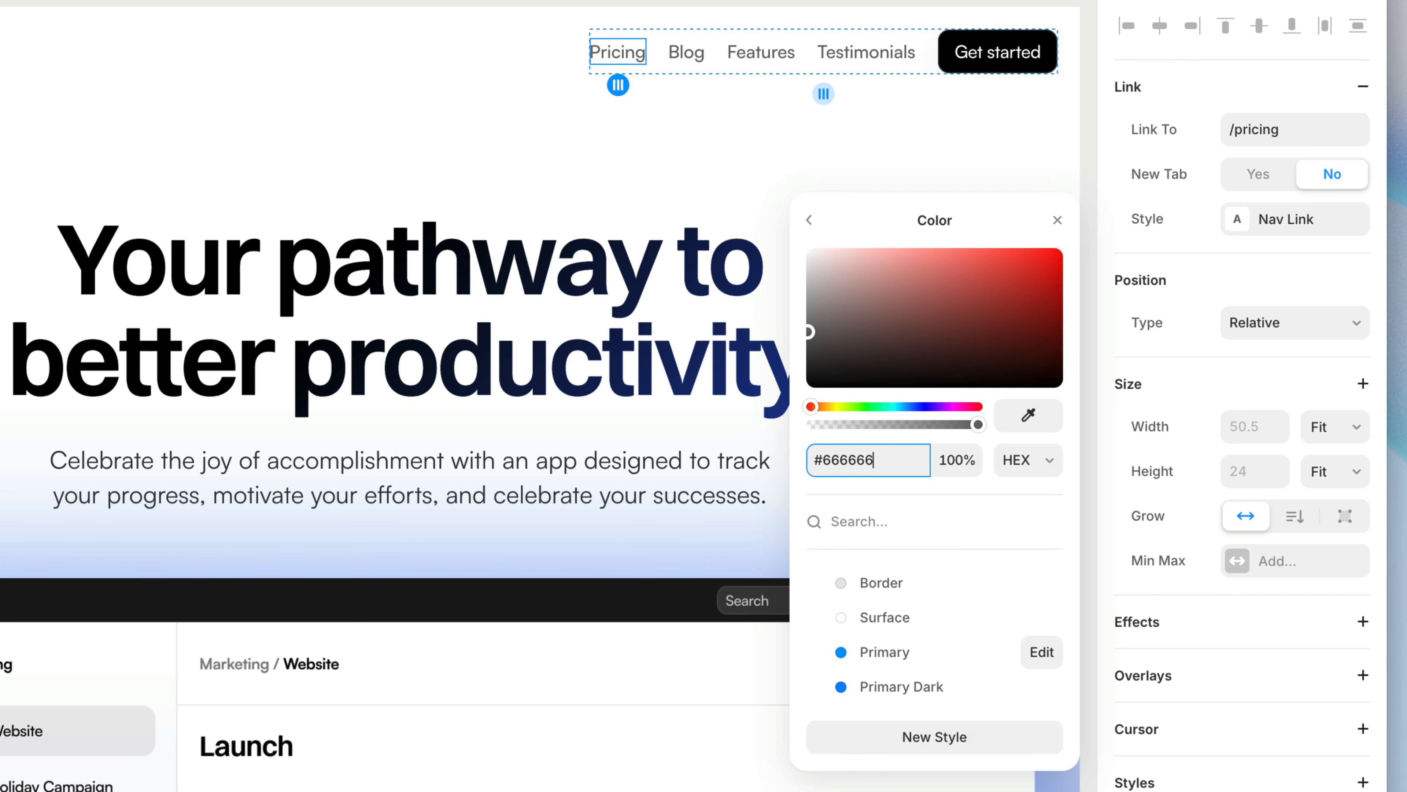
left_click(811, 221)
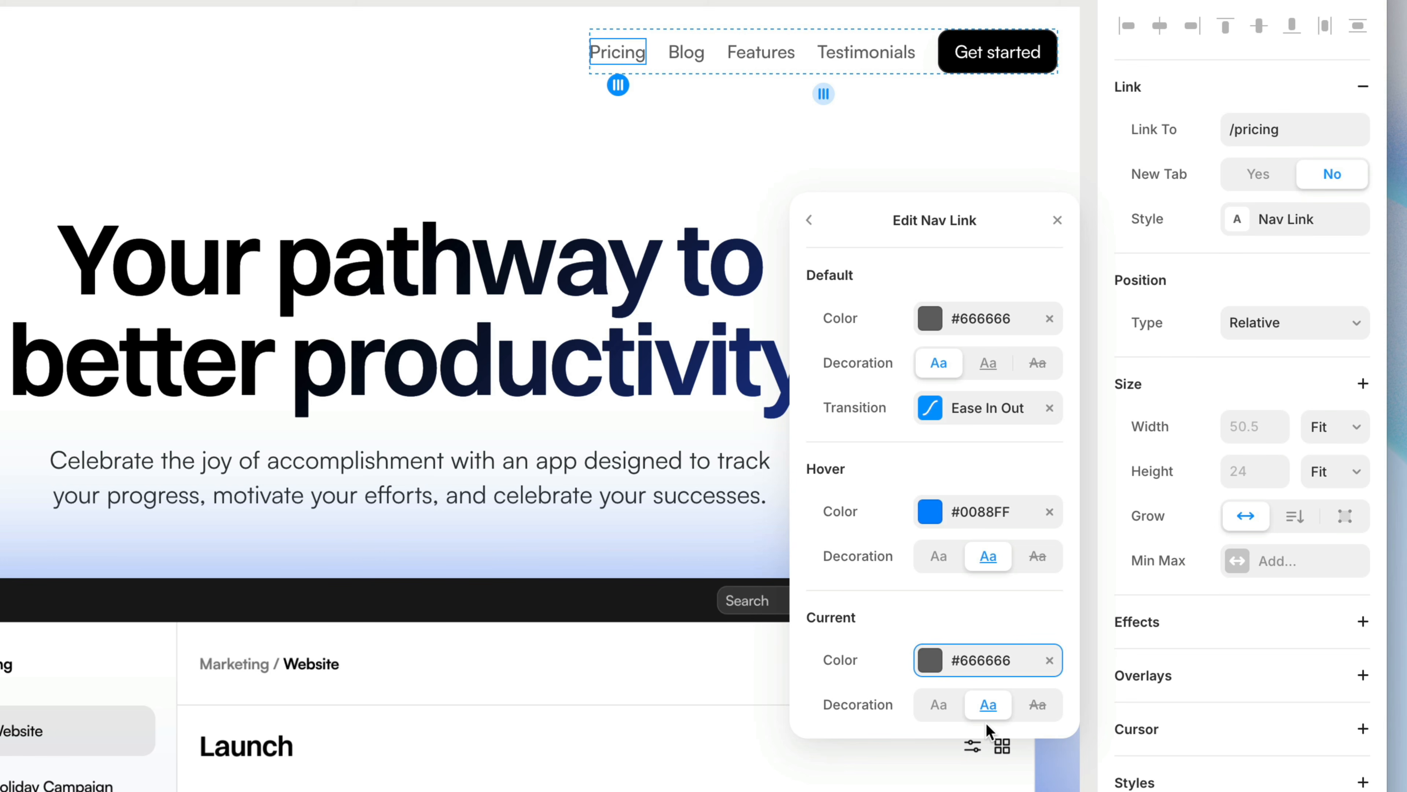
left_click(810, 222)
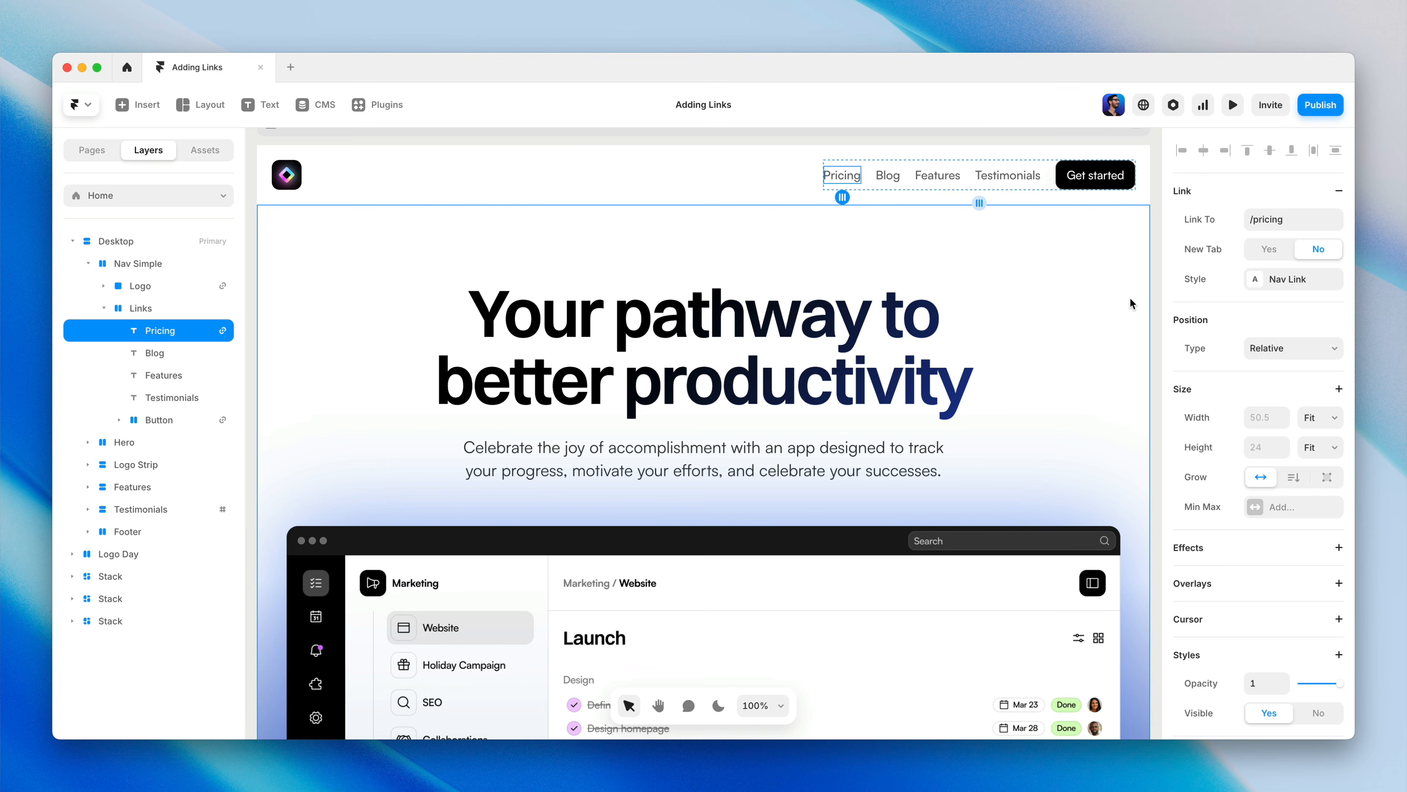
scroll(1131, 298, "down", 15)
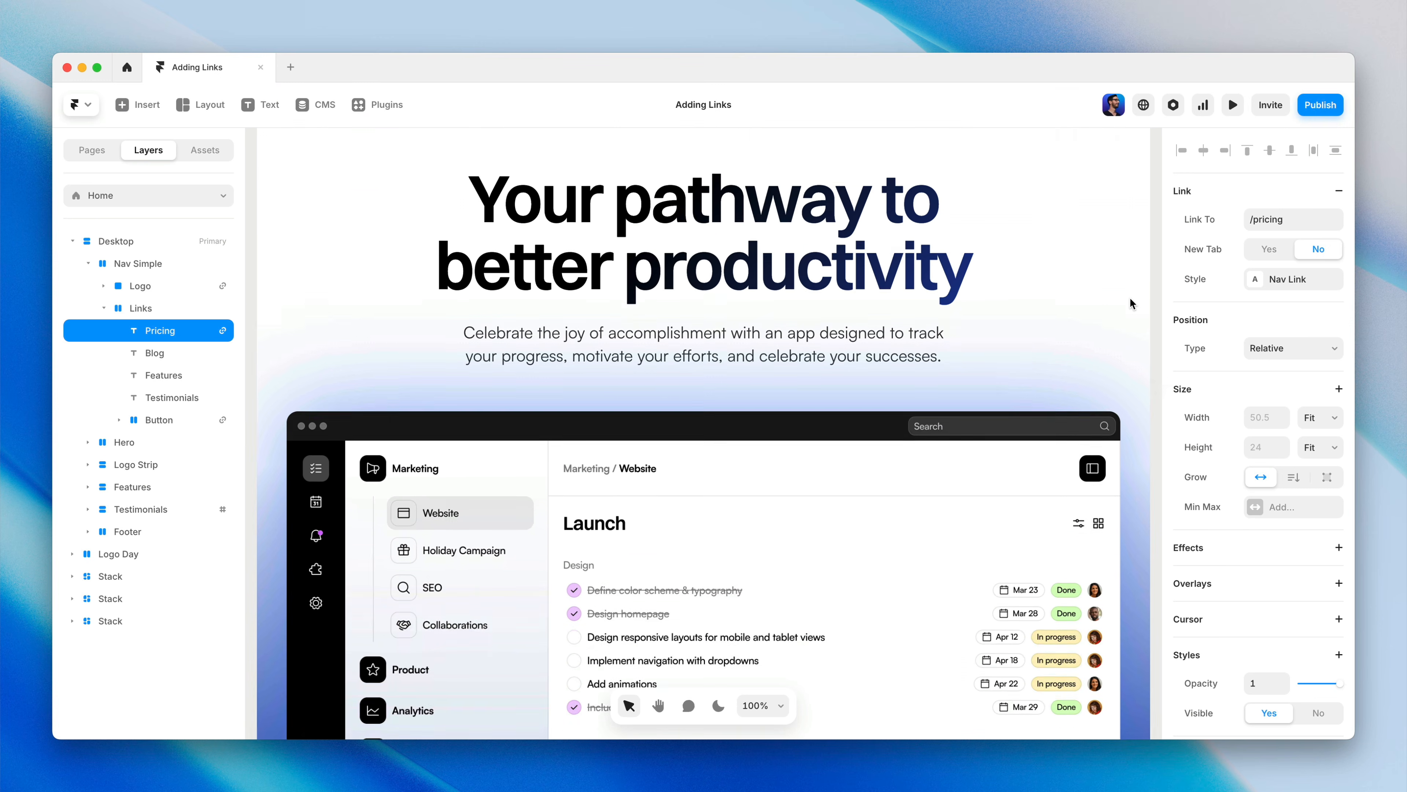
scroll(1130, 299, "down", 10)
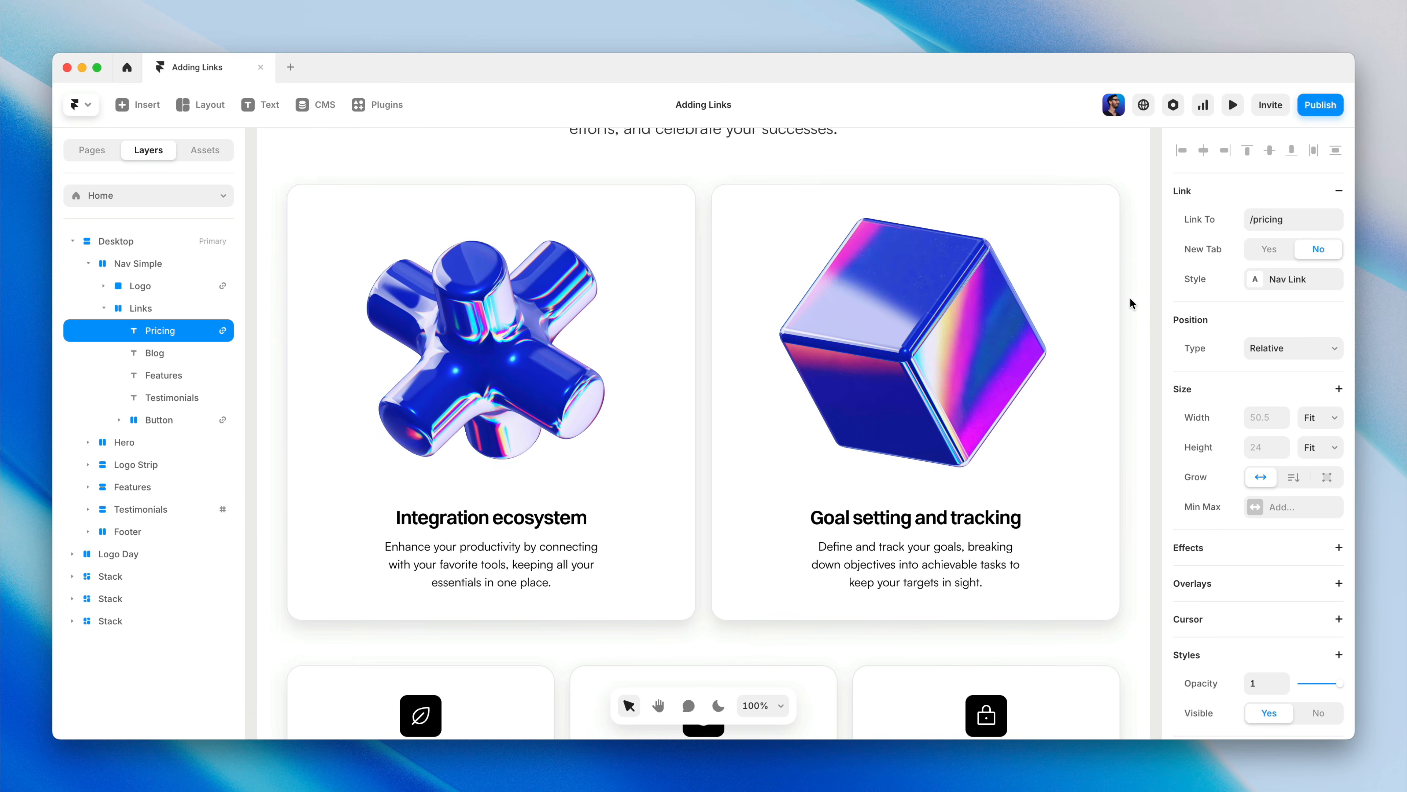
scroll(1131, 298, "down", 6)
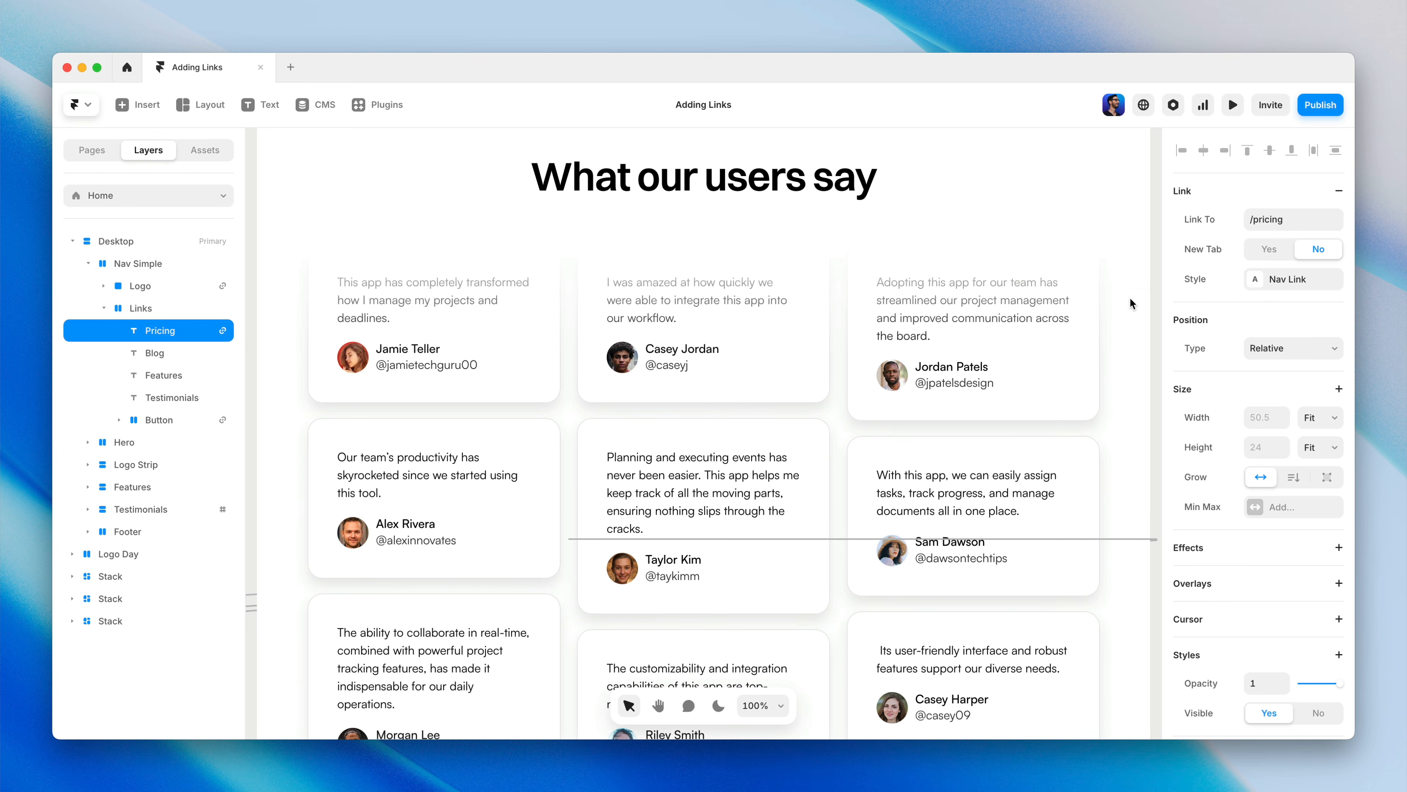
scroll(1130, 297, "up", 20)
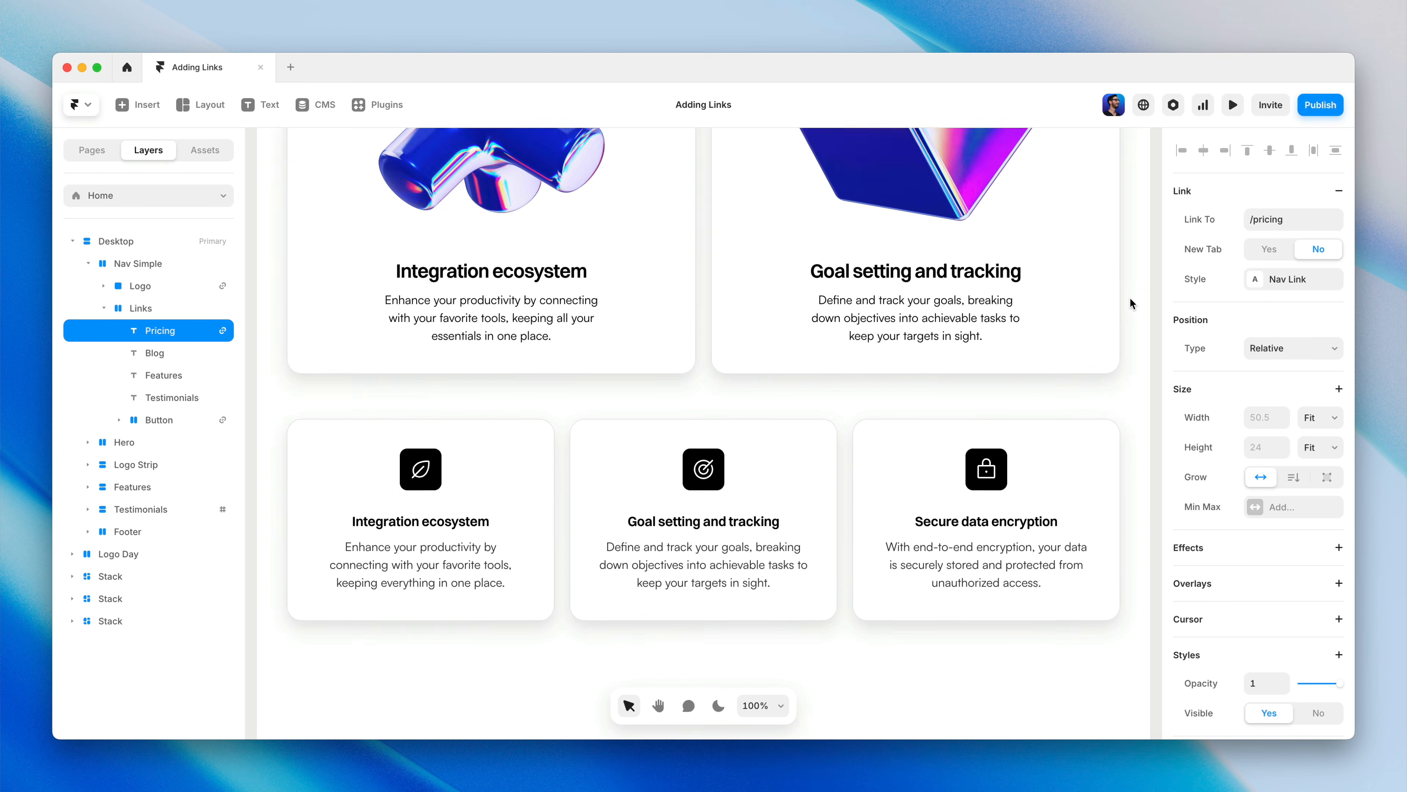
scroll(1130, 303, "up", 8)
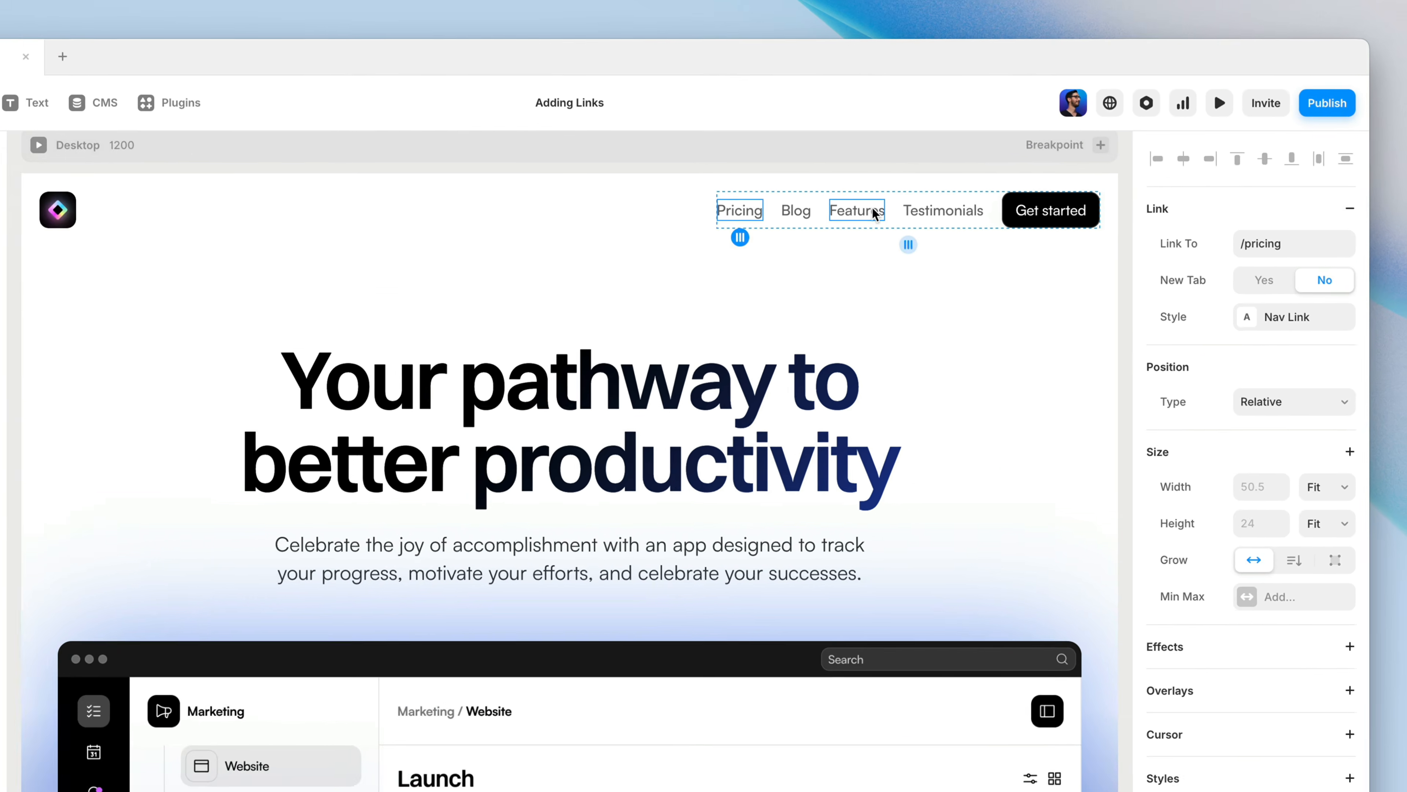
Step: Add a scroll section to the Features section of the page, headed "A more effective way to track progress"
left_click(950, 193)
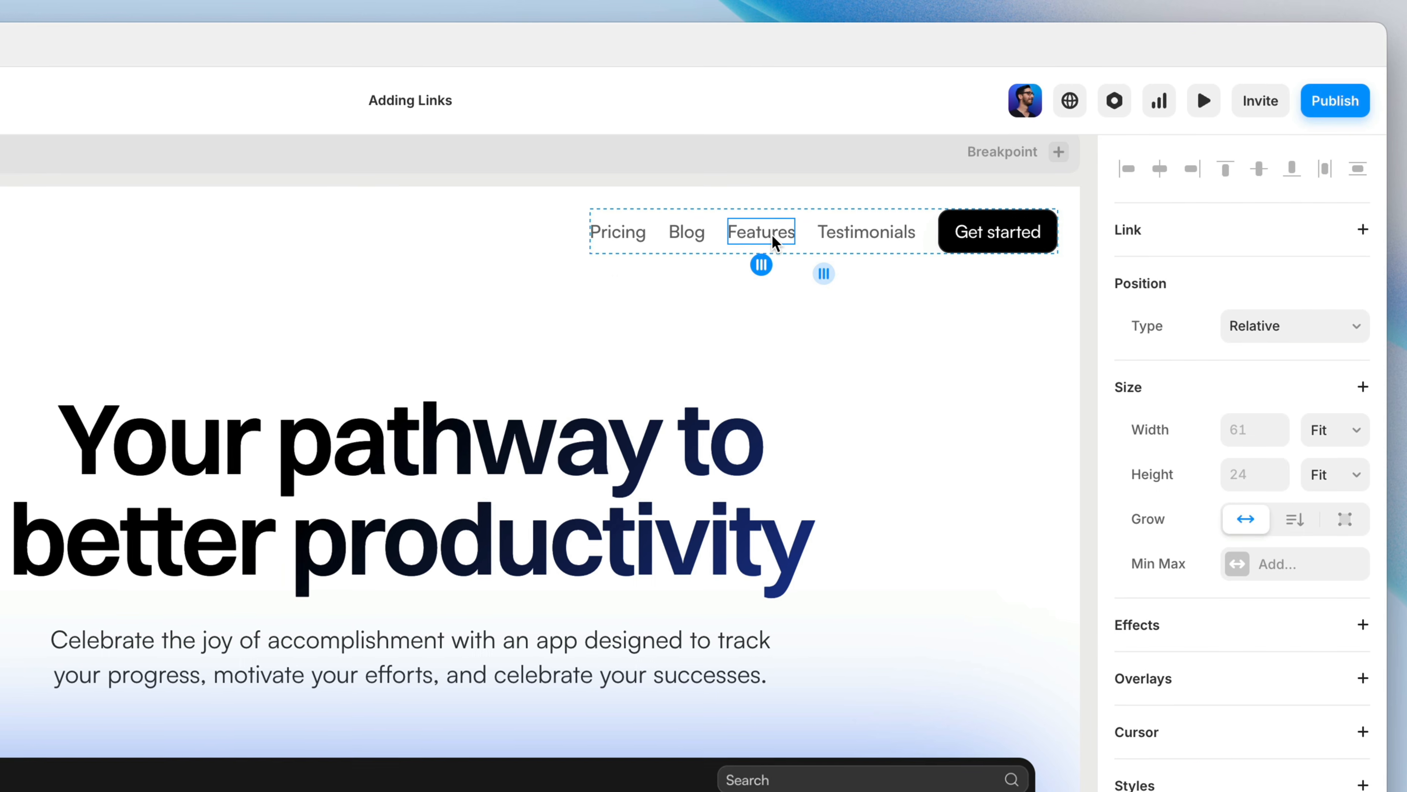
scroll(850, 215, "down", 10)
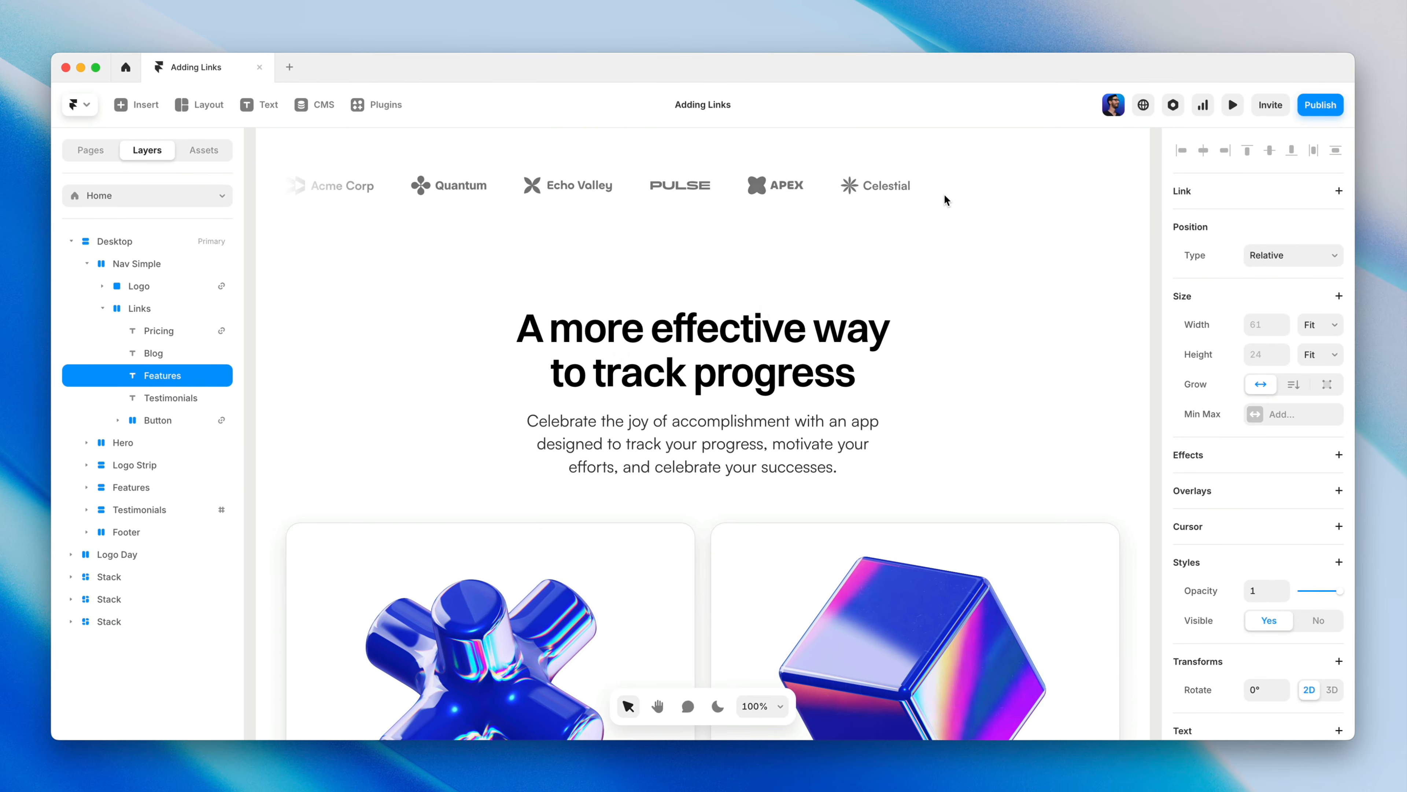
left_click(955, 233)
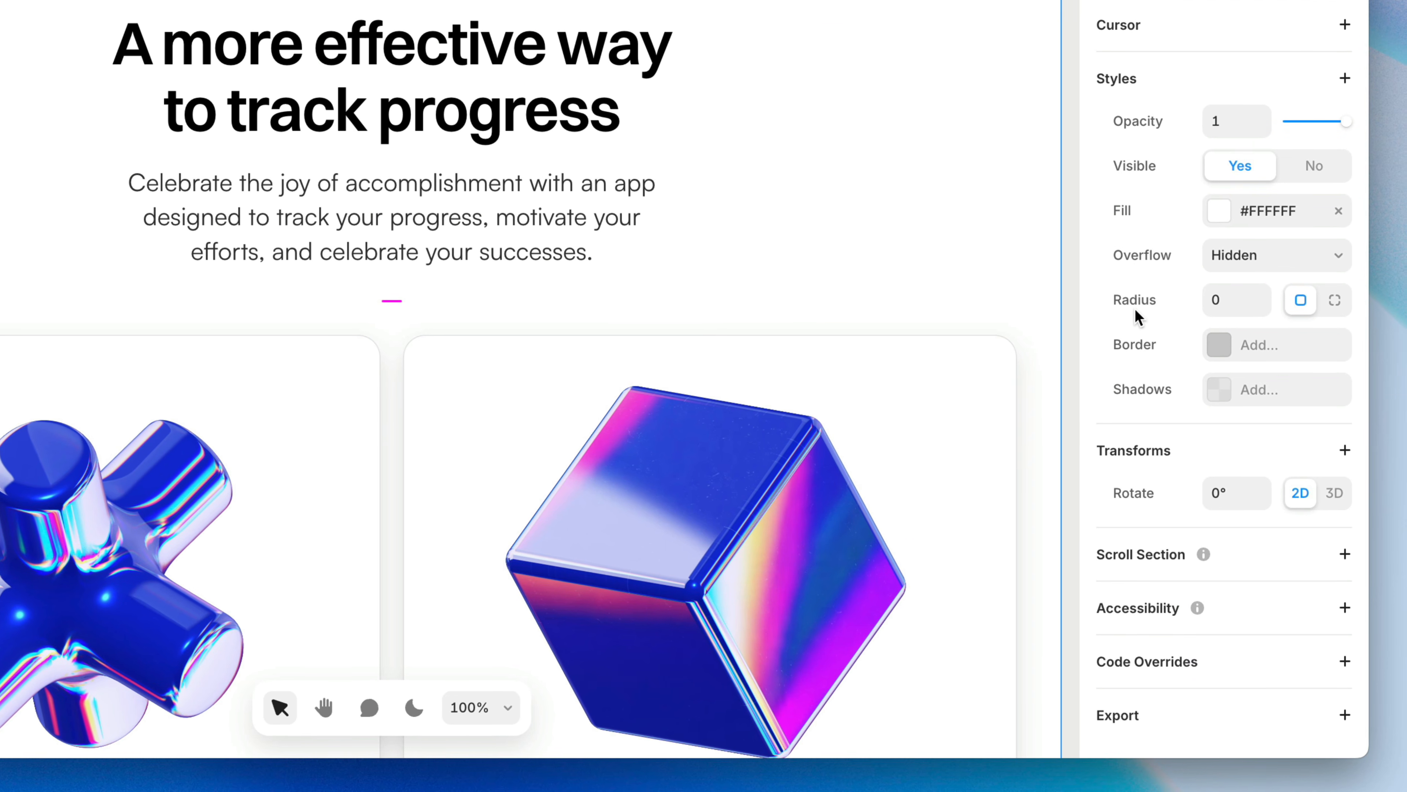
left_click(1280, 562)
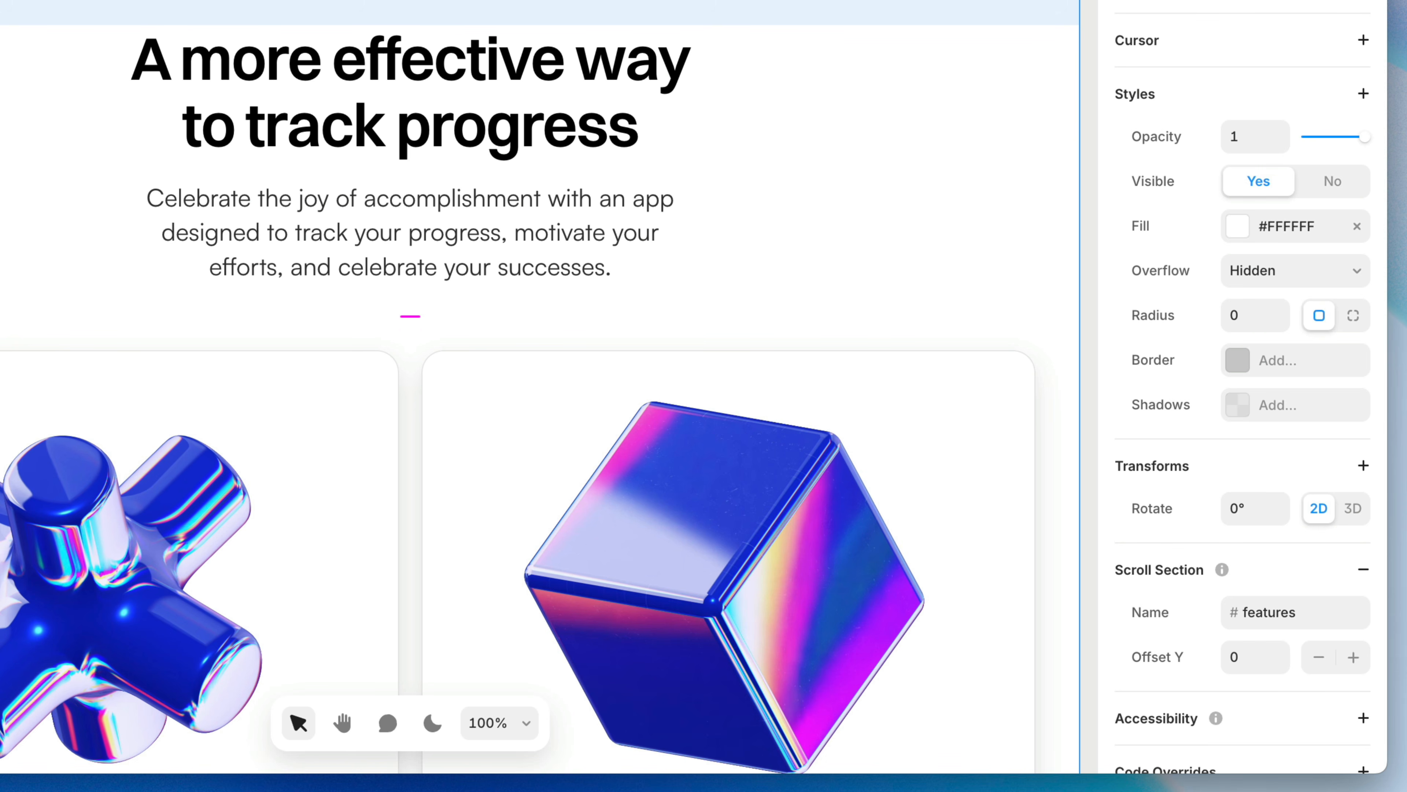
Step: Link the Features navigation item to the Home page's #features section
scroll(916, 3, "up", 20)
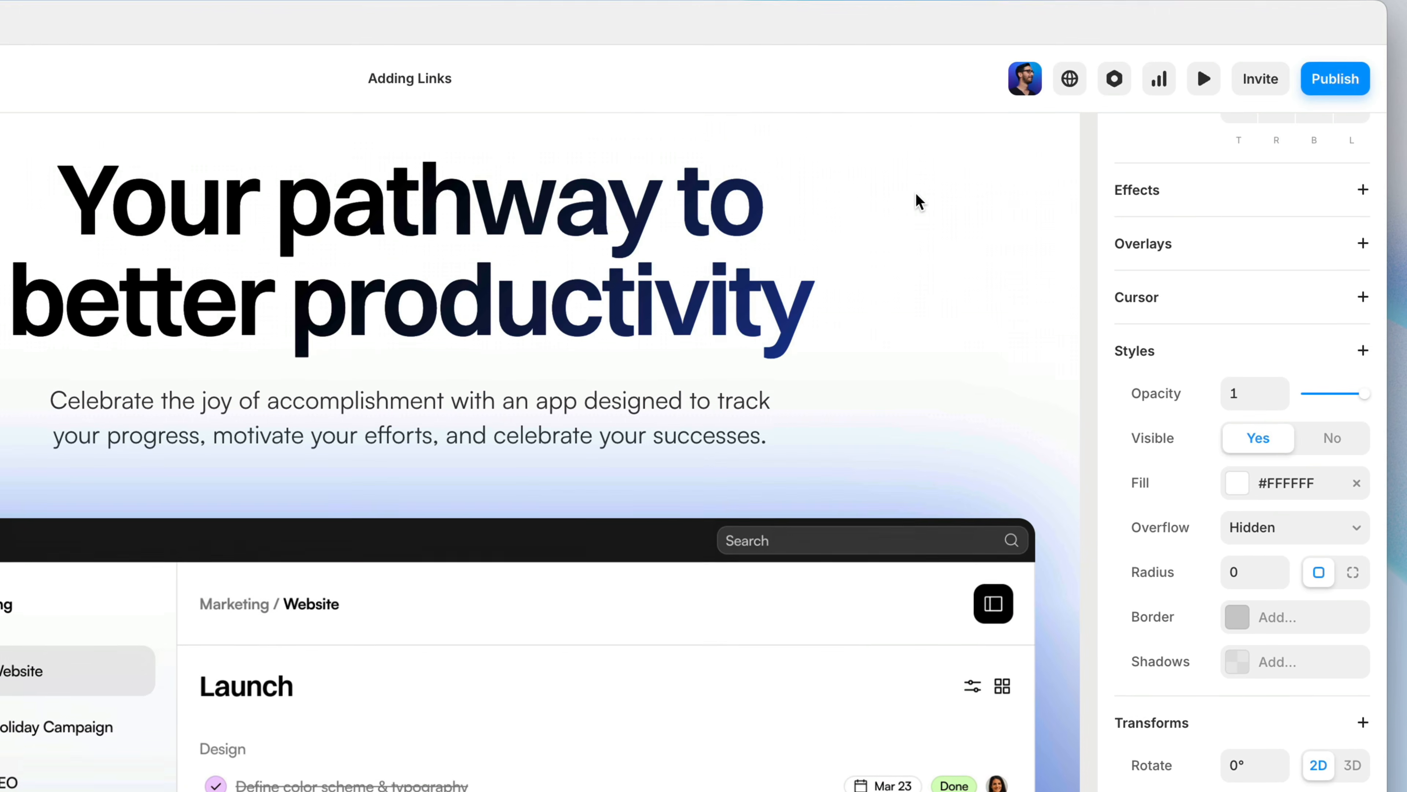
scroll(917, 201, "up", 5)
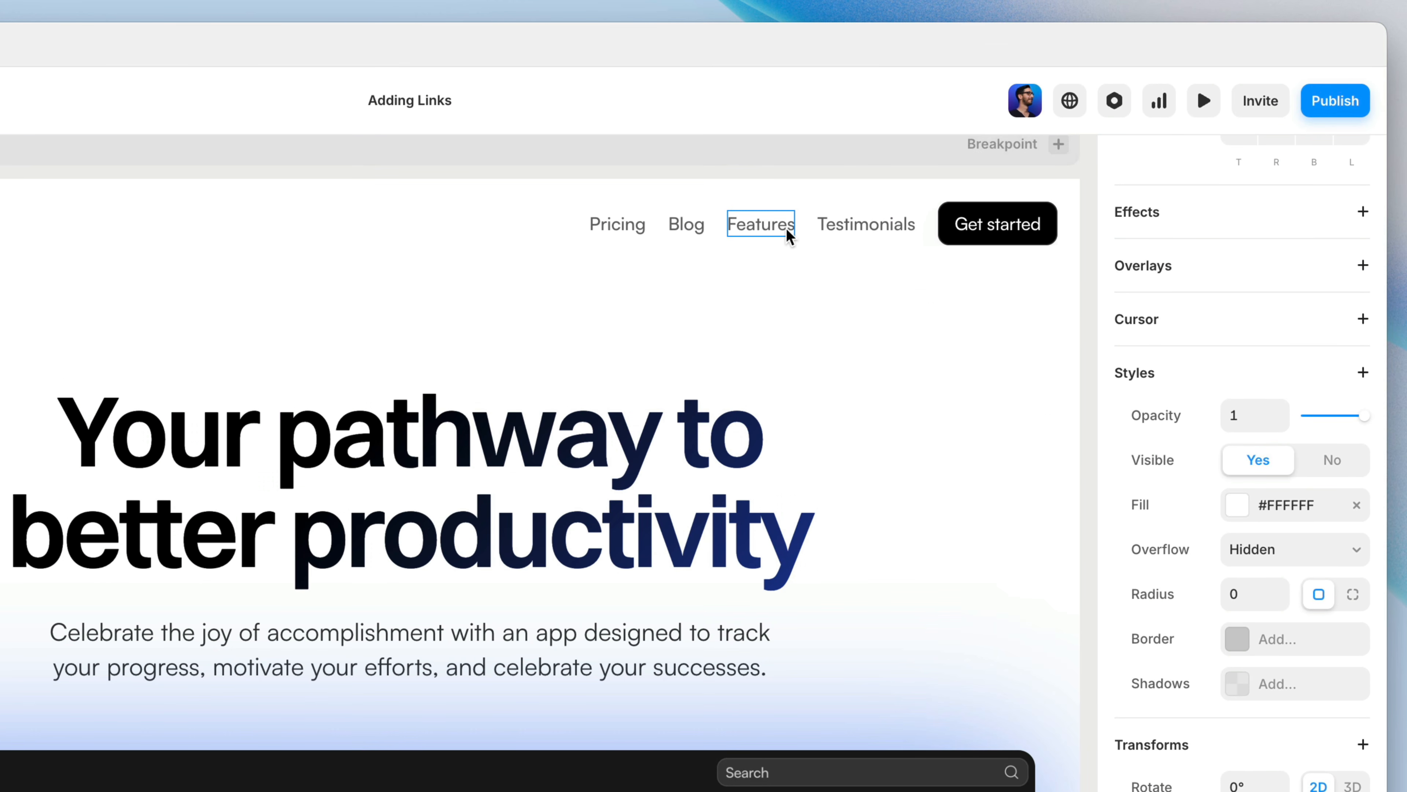
left_click(785, 234)
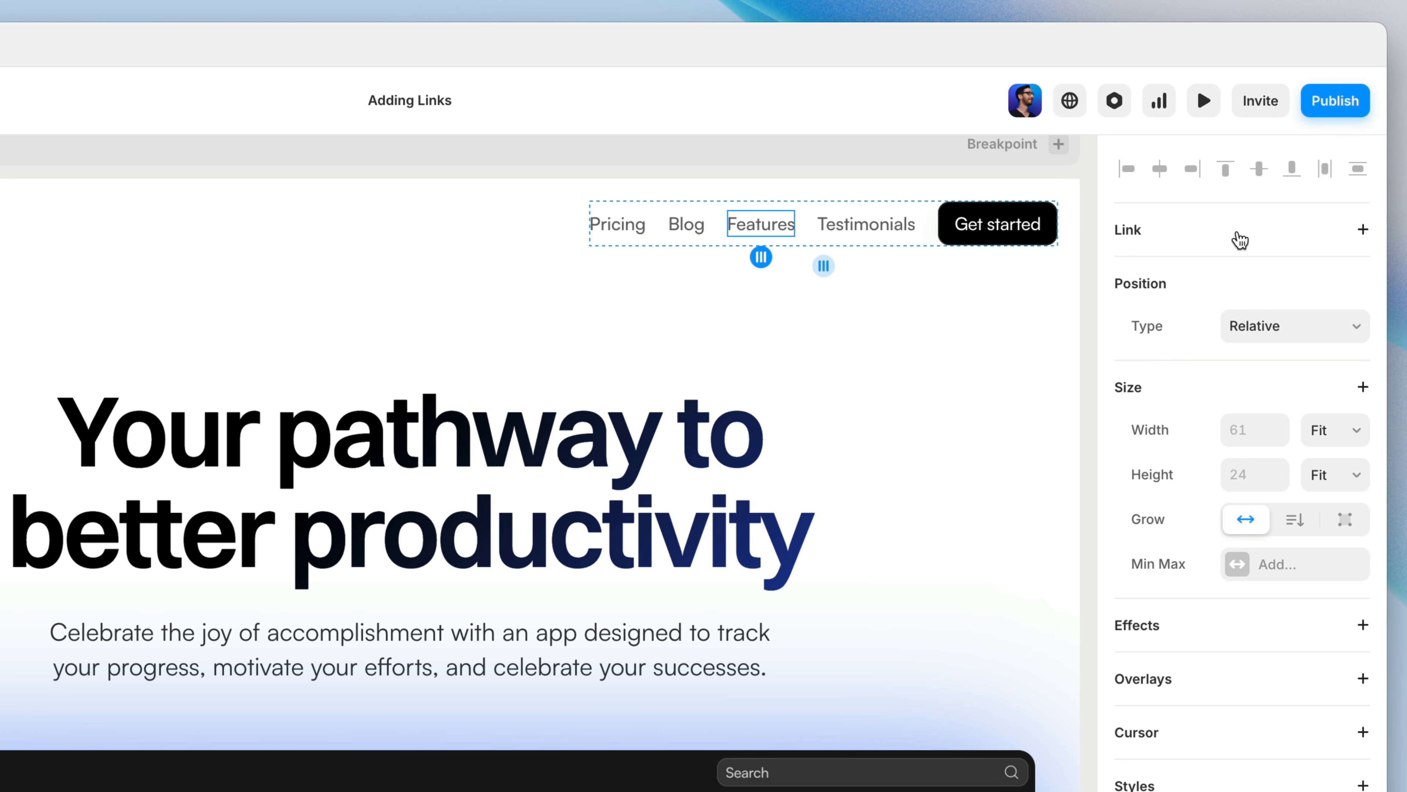
left_click(1239, 240)
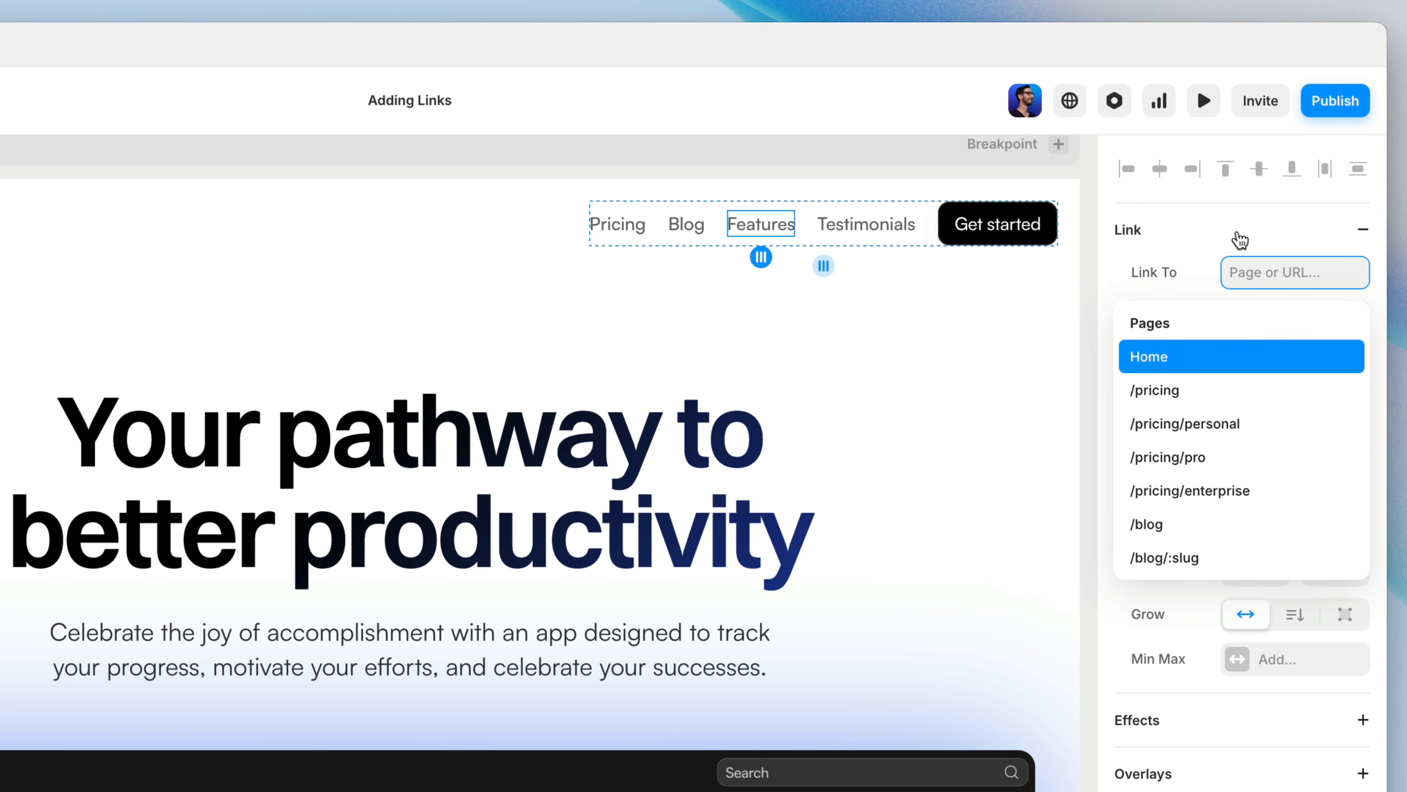
type("home")
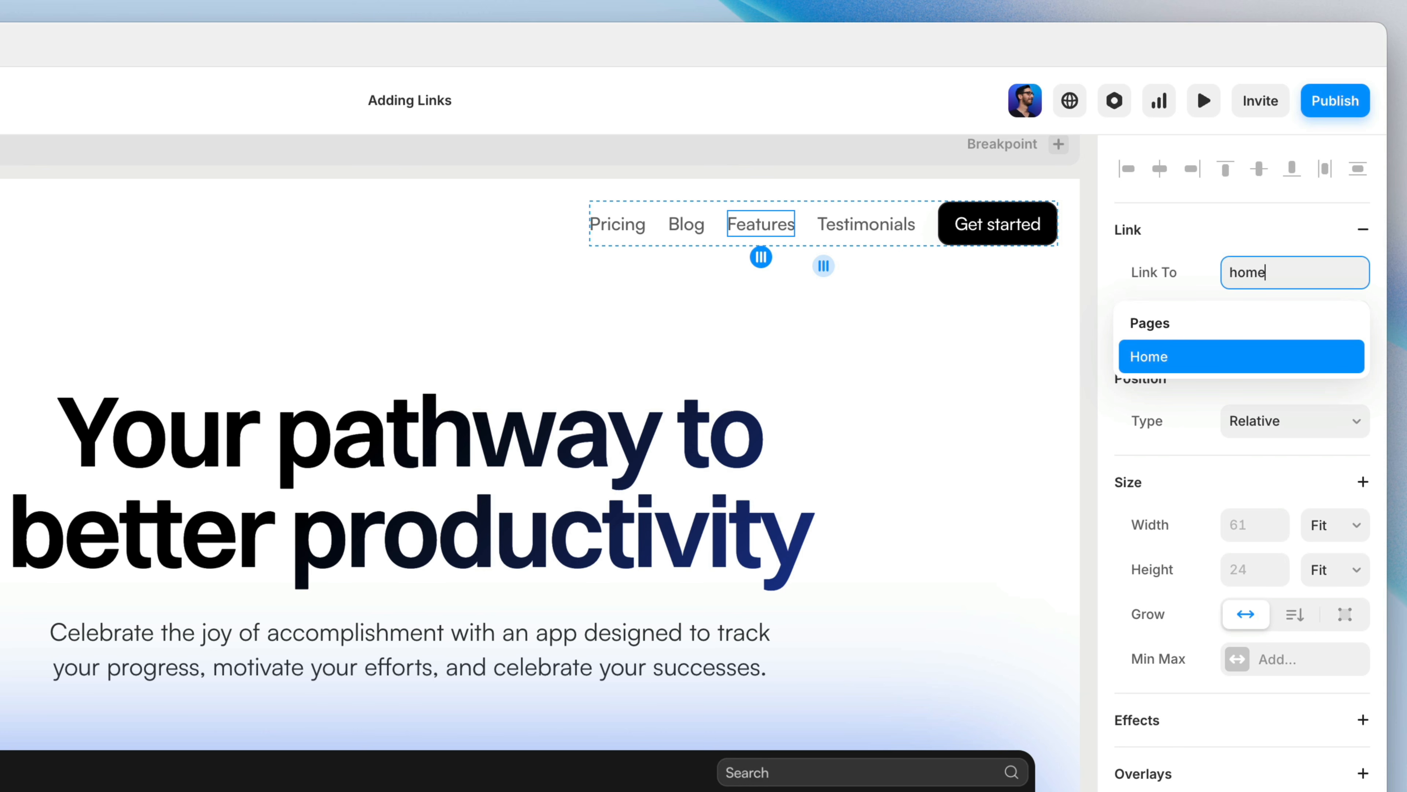
key("Return")
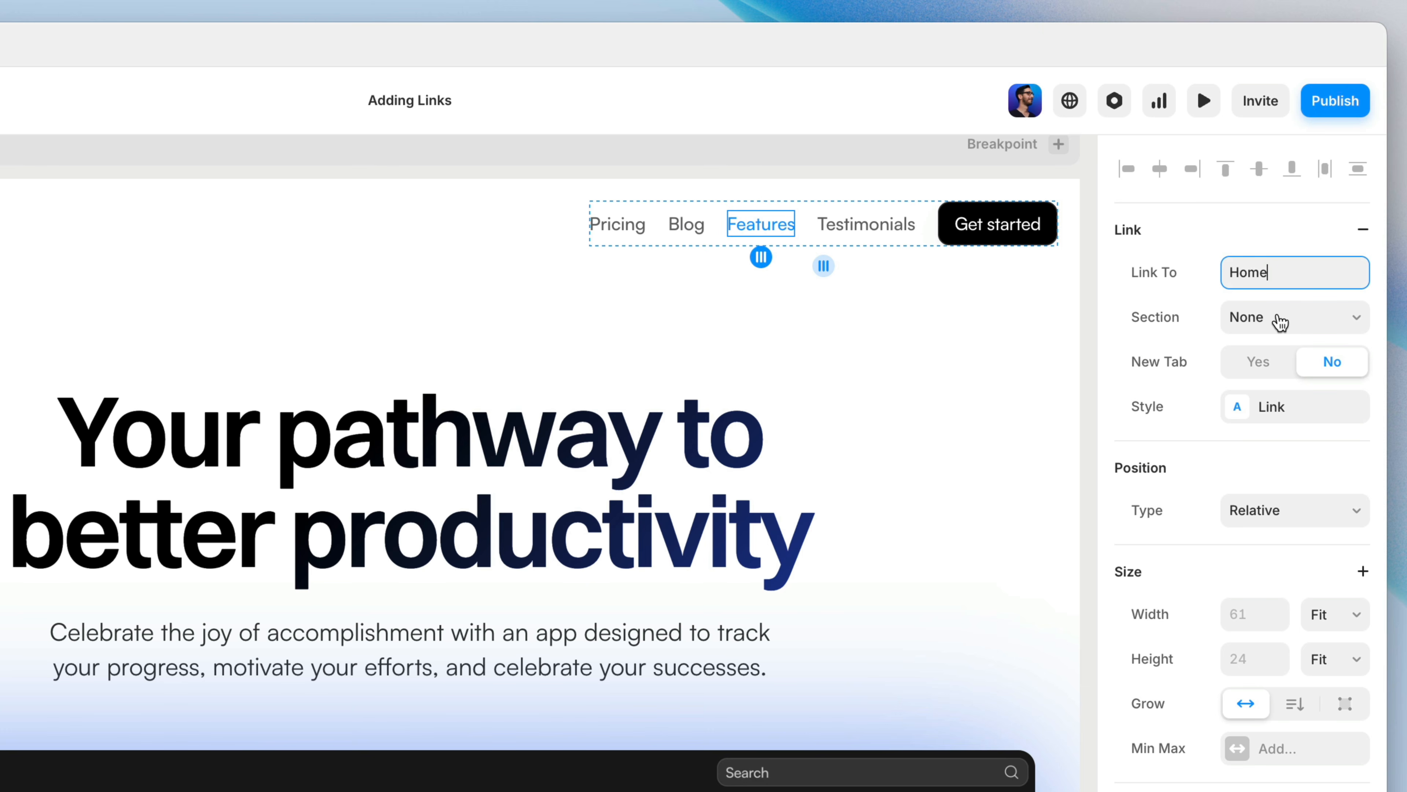
left_click(1280, 321)
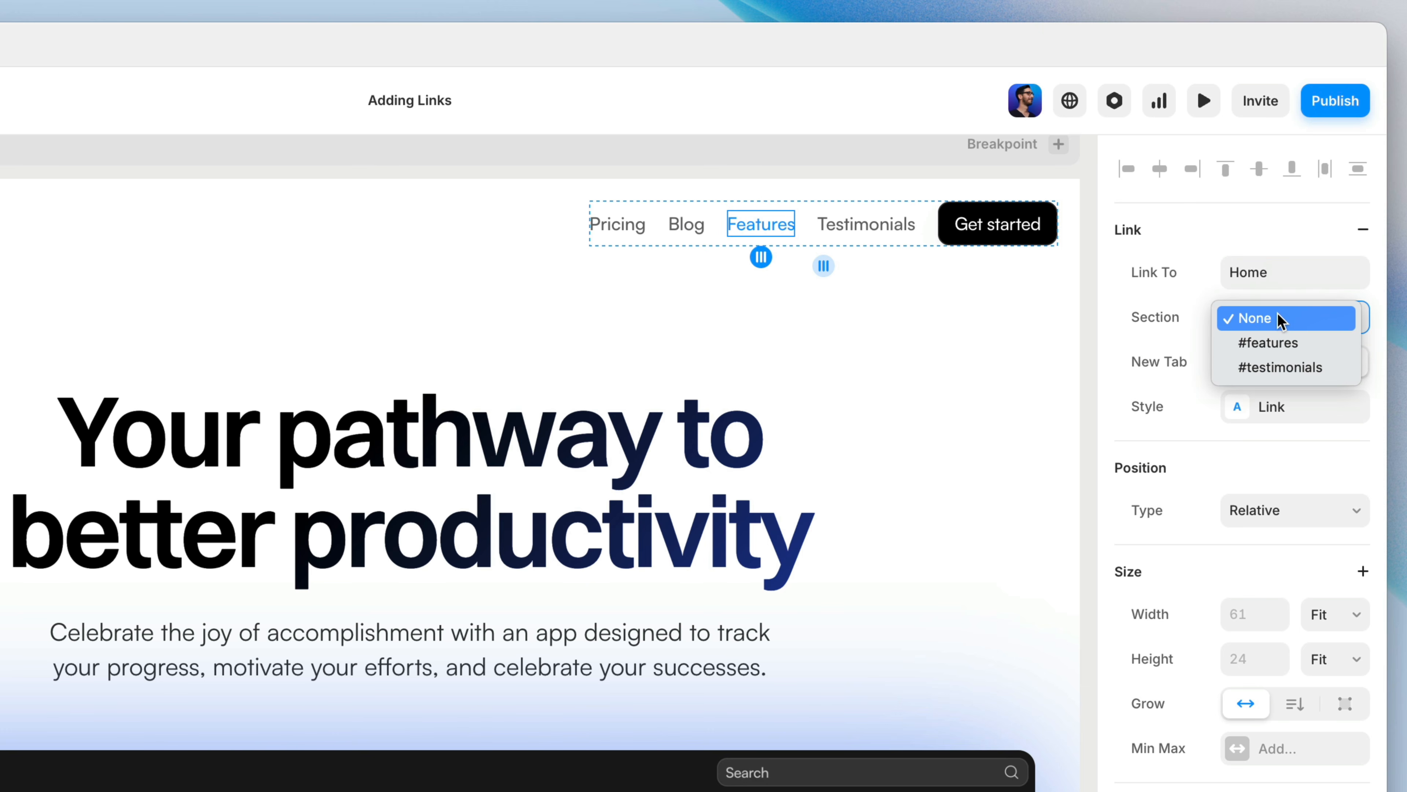
left_click(1313, 343)
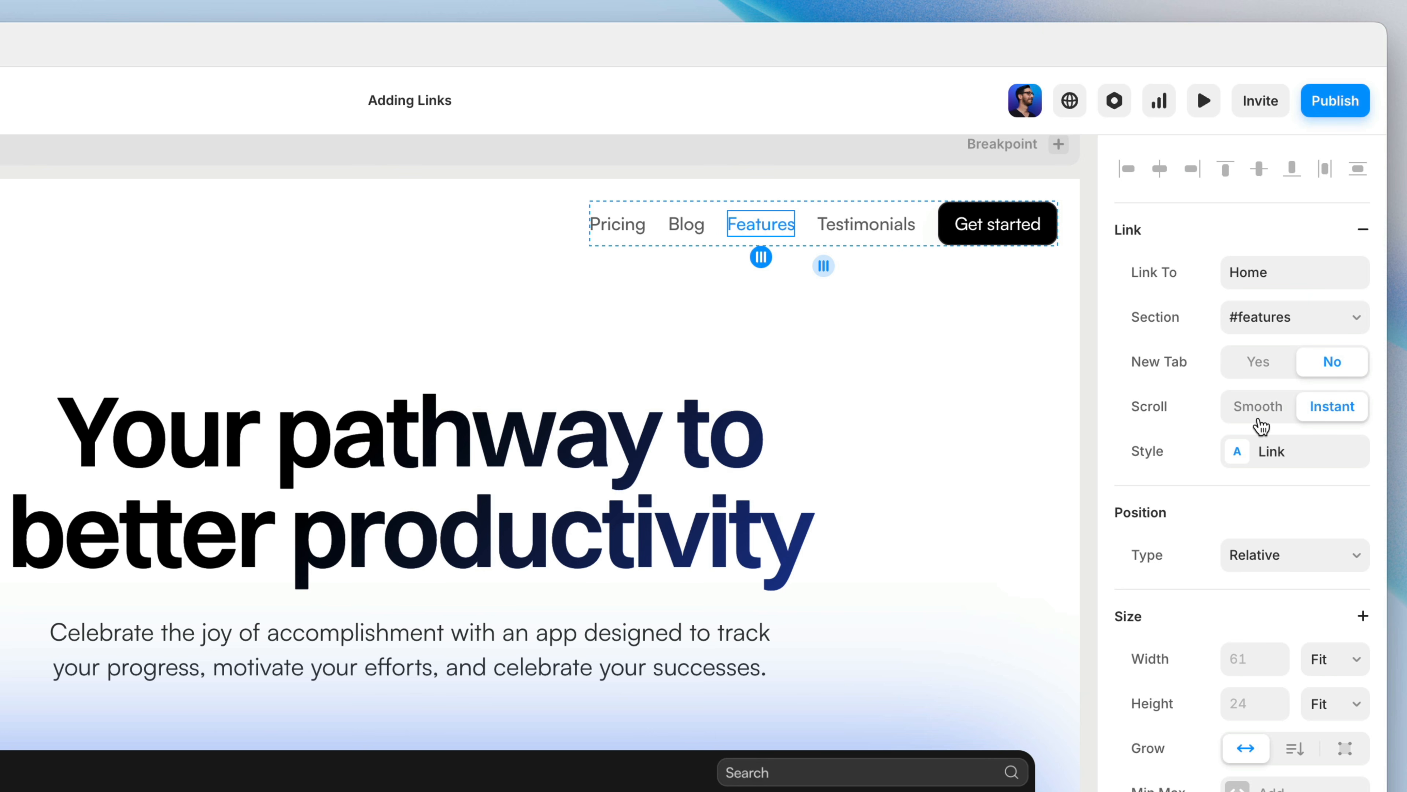
Step: Set the Features link to Smooth scrolling and apply the Nav Link style to it
left_click(1258, 422)
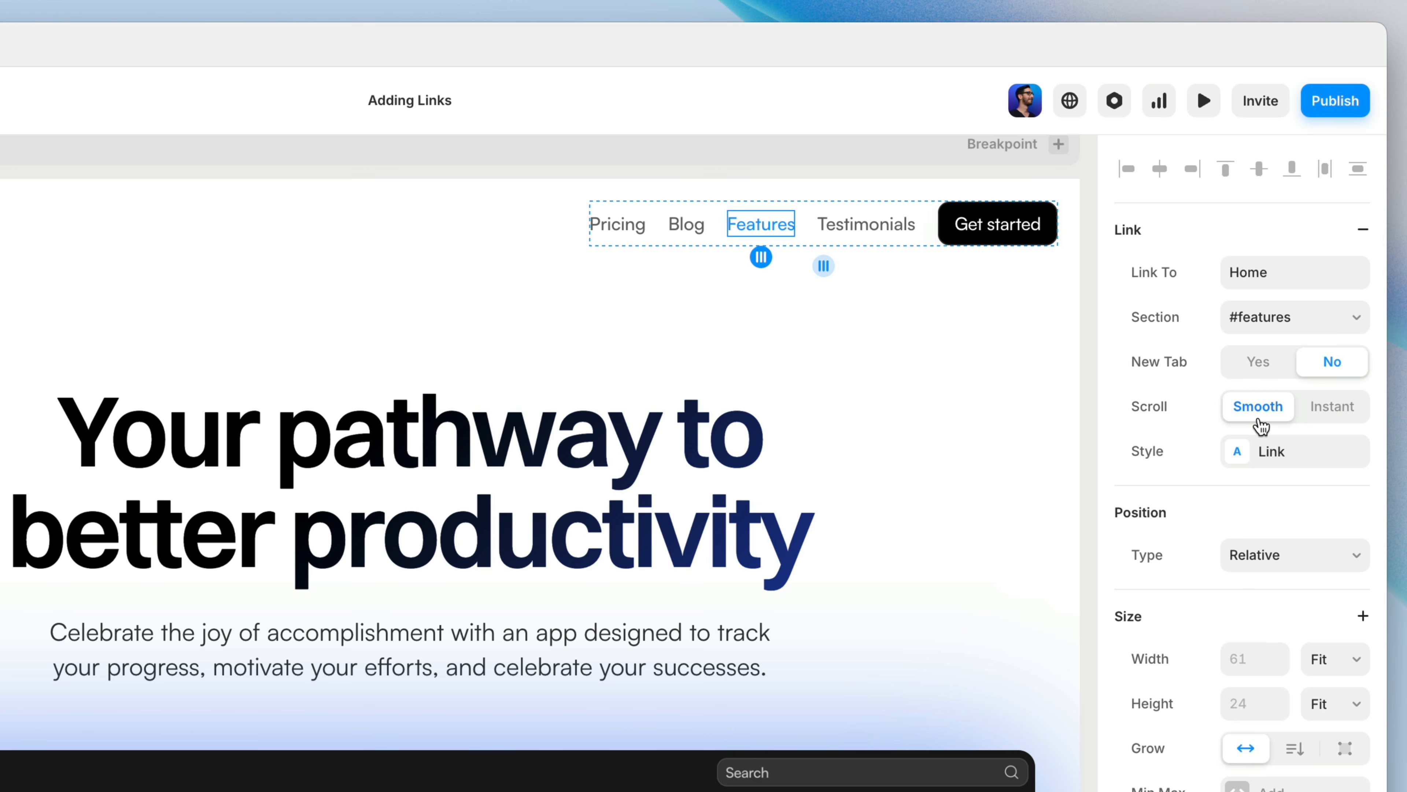
left_click(1264, 452)
left_click(915, 609)
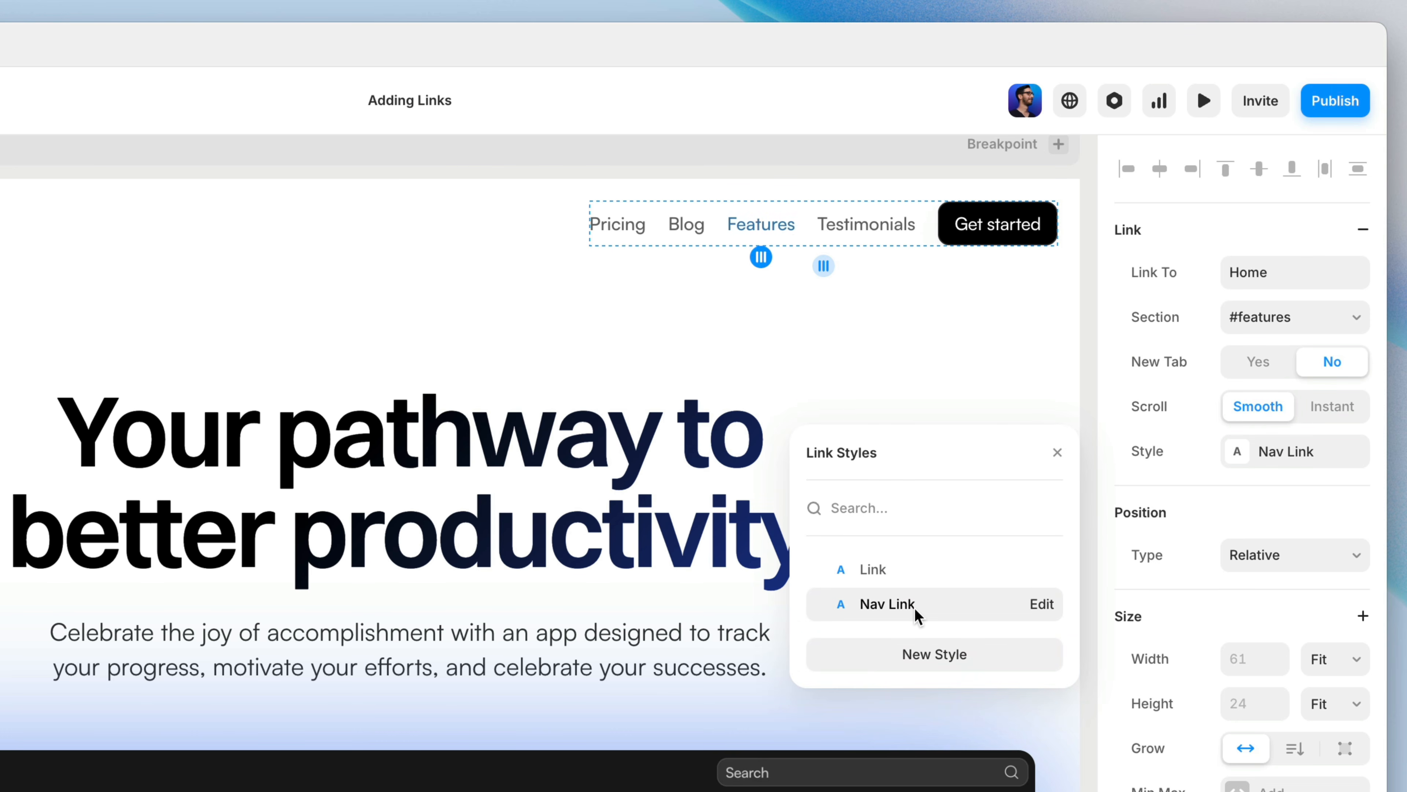
left_click(1179, 463)
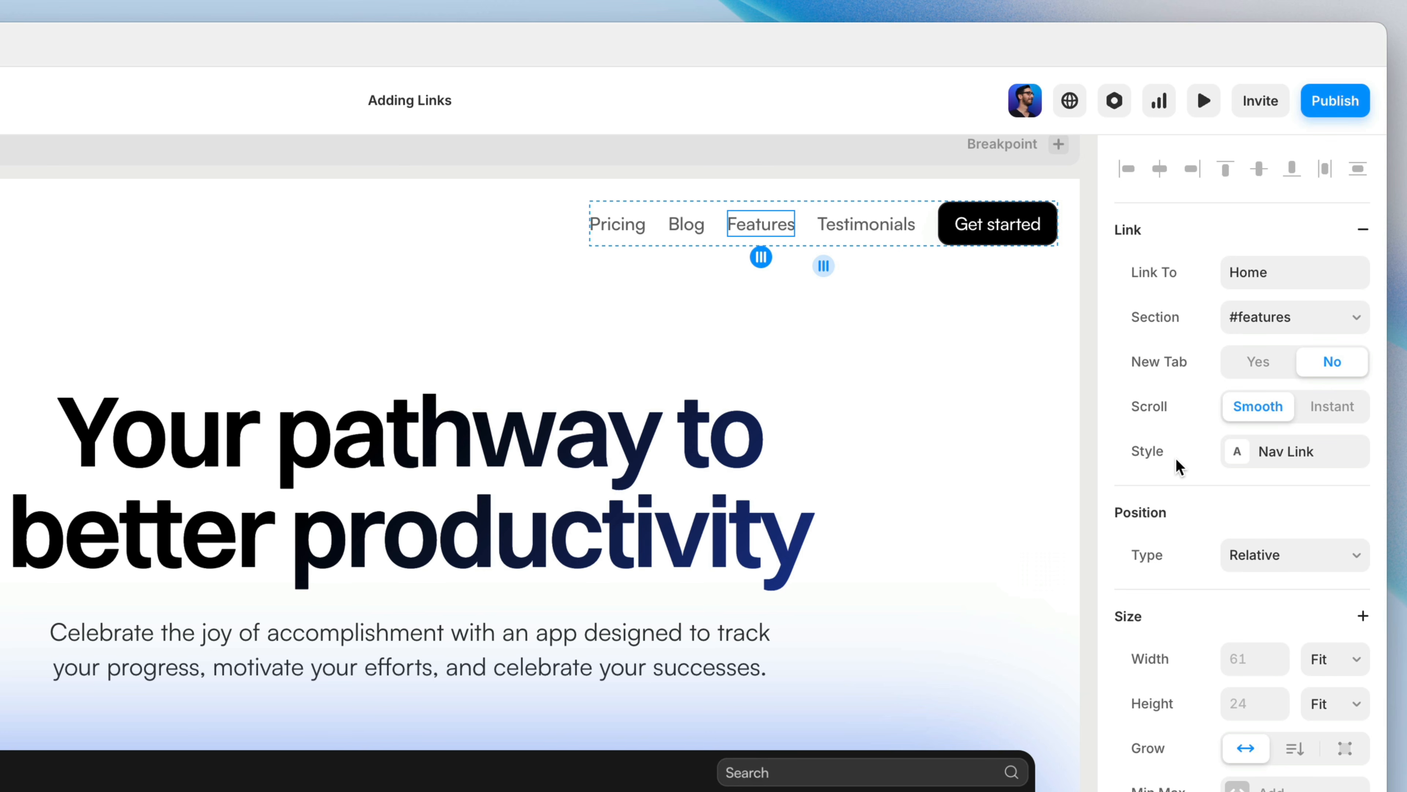
Step: Preview the site and test the Features navigation link
left_click(1202, 103)
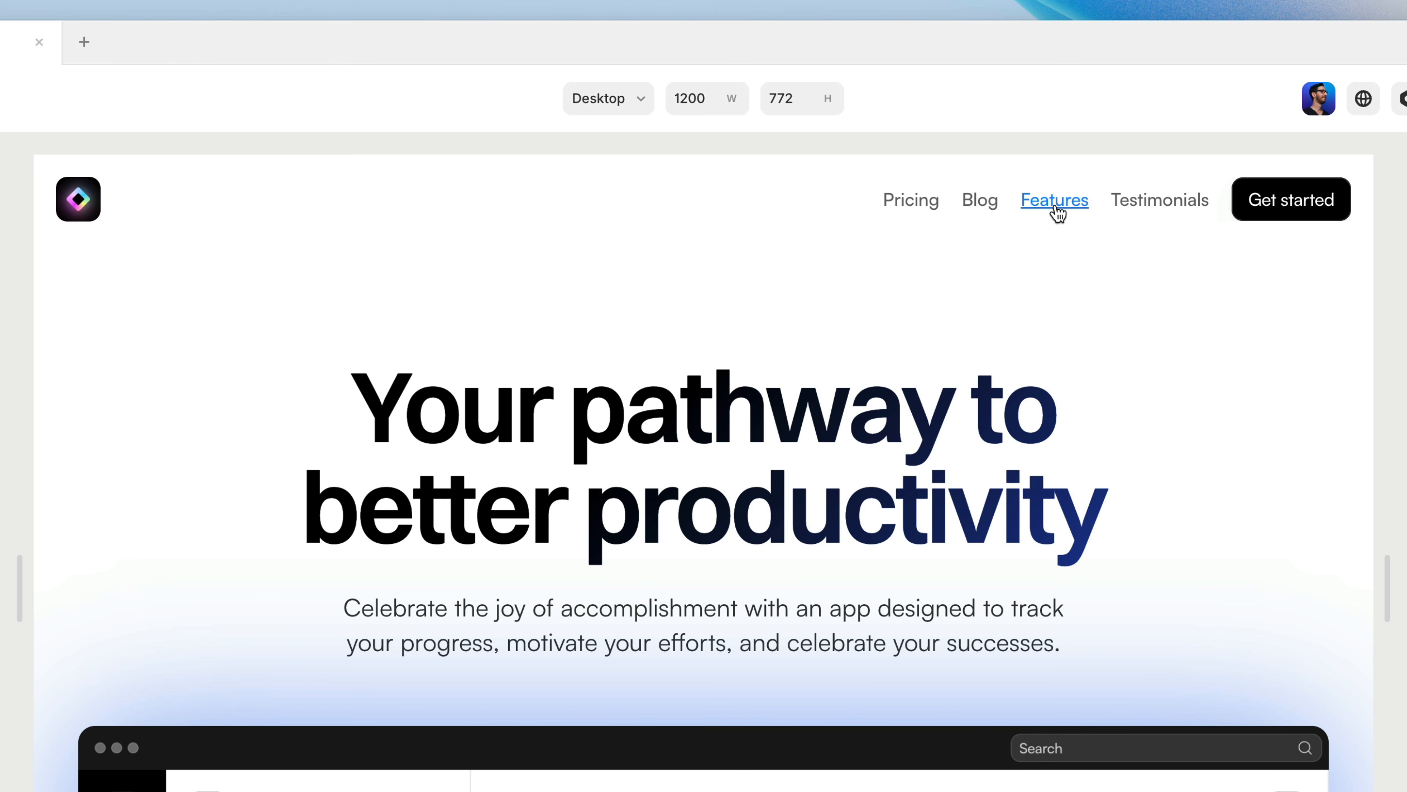
left_click(1054, 205)
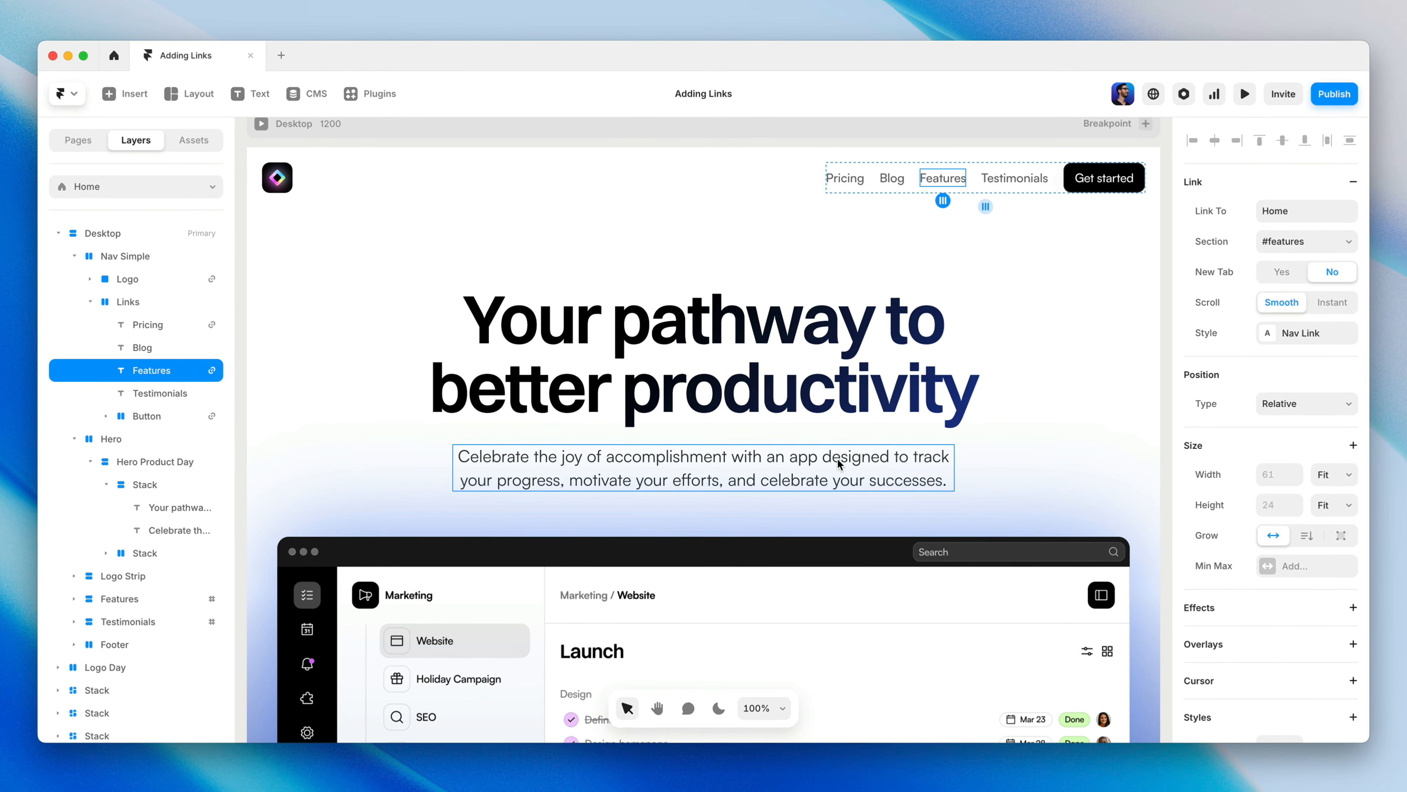
Step: Link the word "designed" in the hero paragraph to the /blog/:slug page
double_click(839, 463)
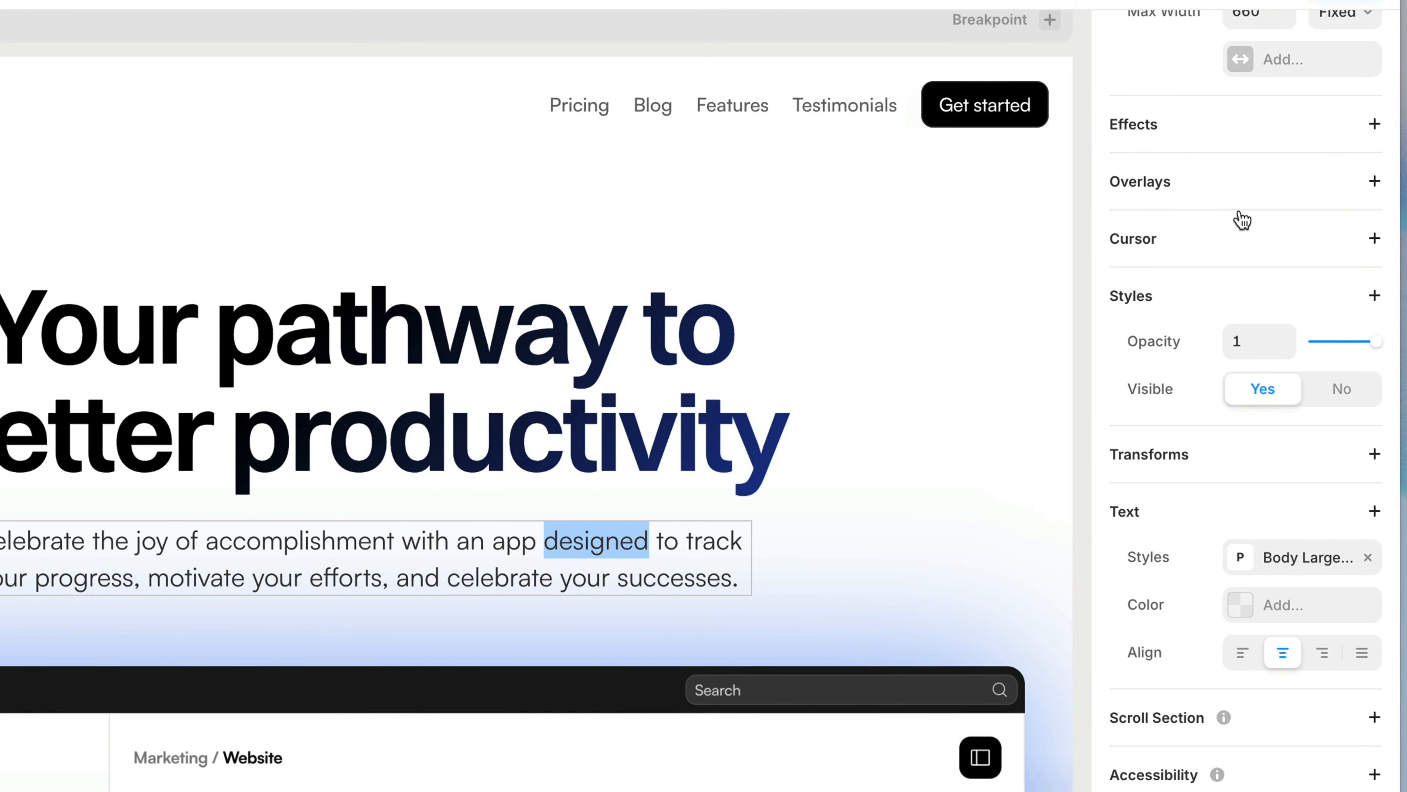
scroll(1242, 221, "up", 5)
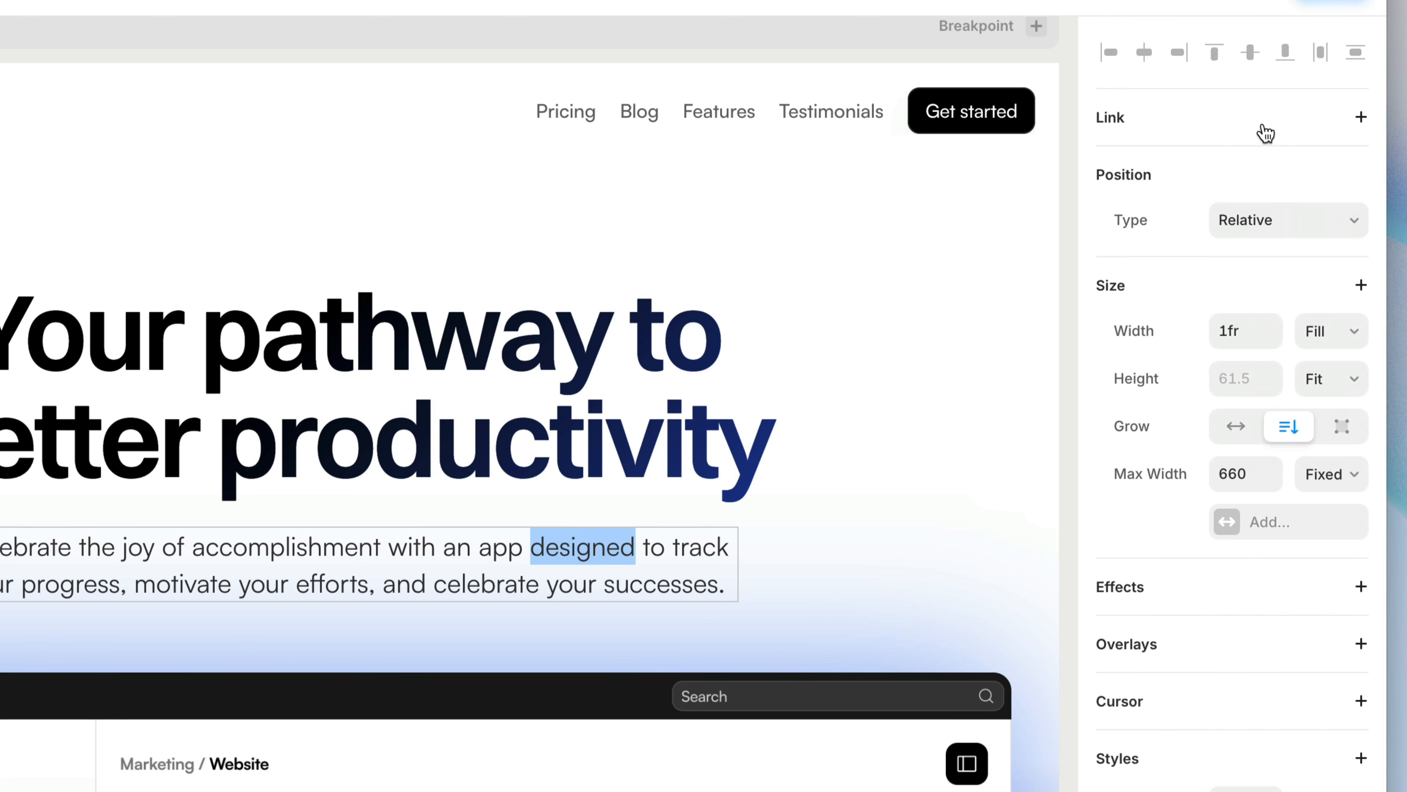
left_click(1265, 133)
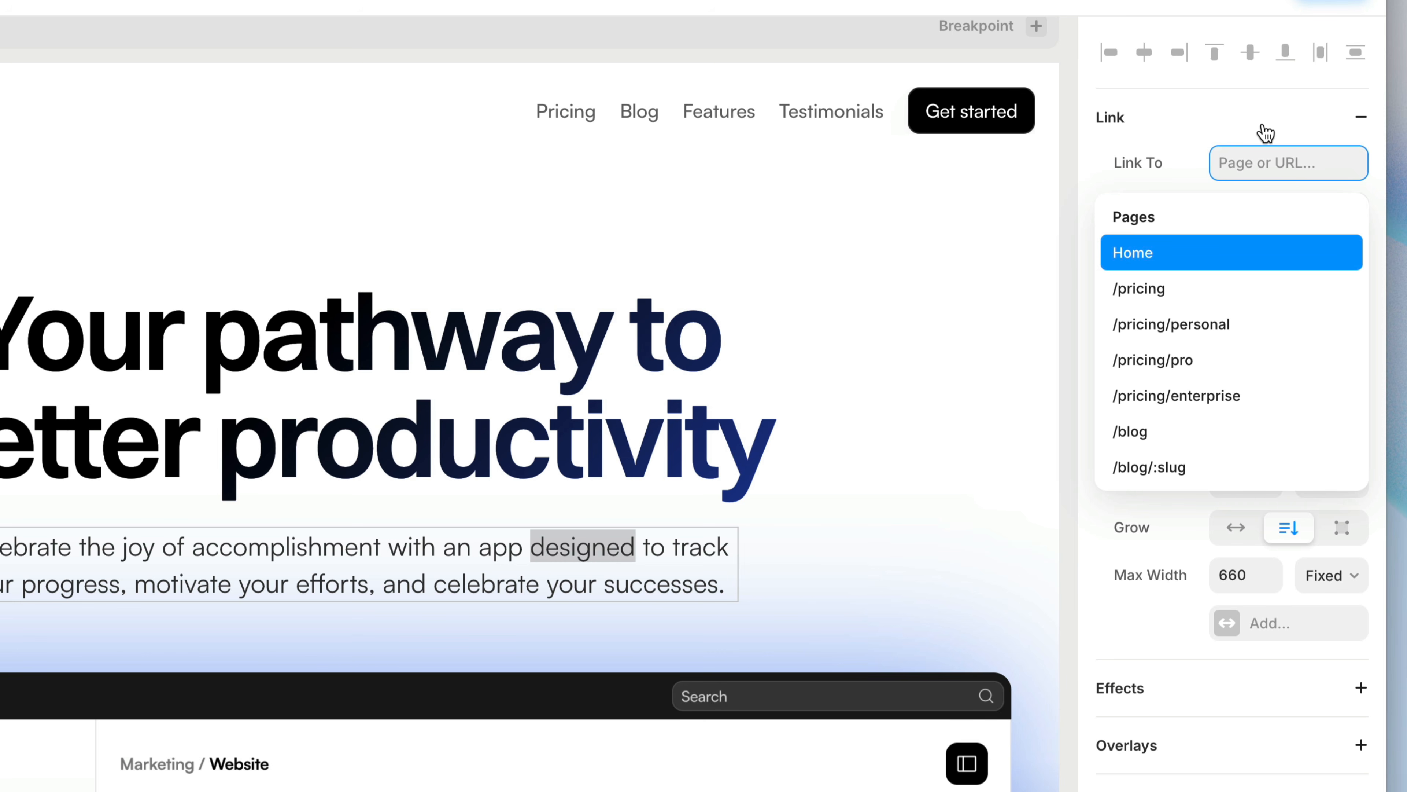
type("blog")
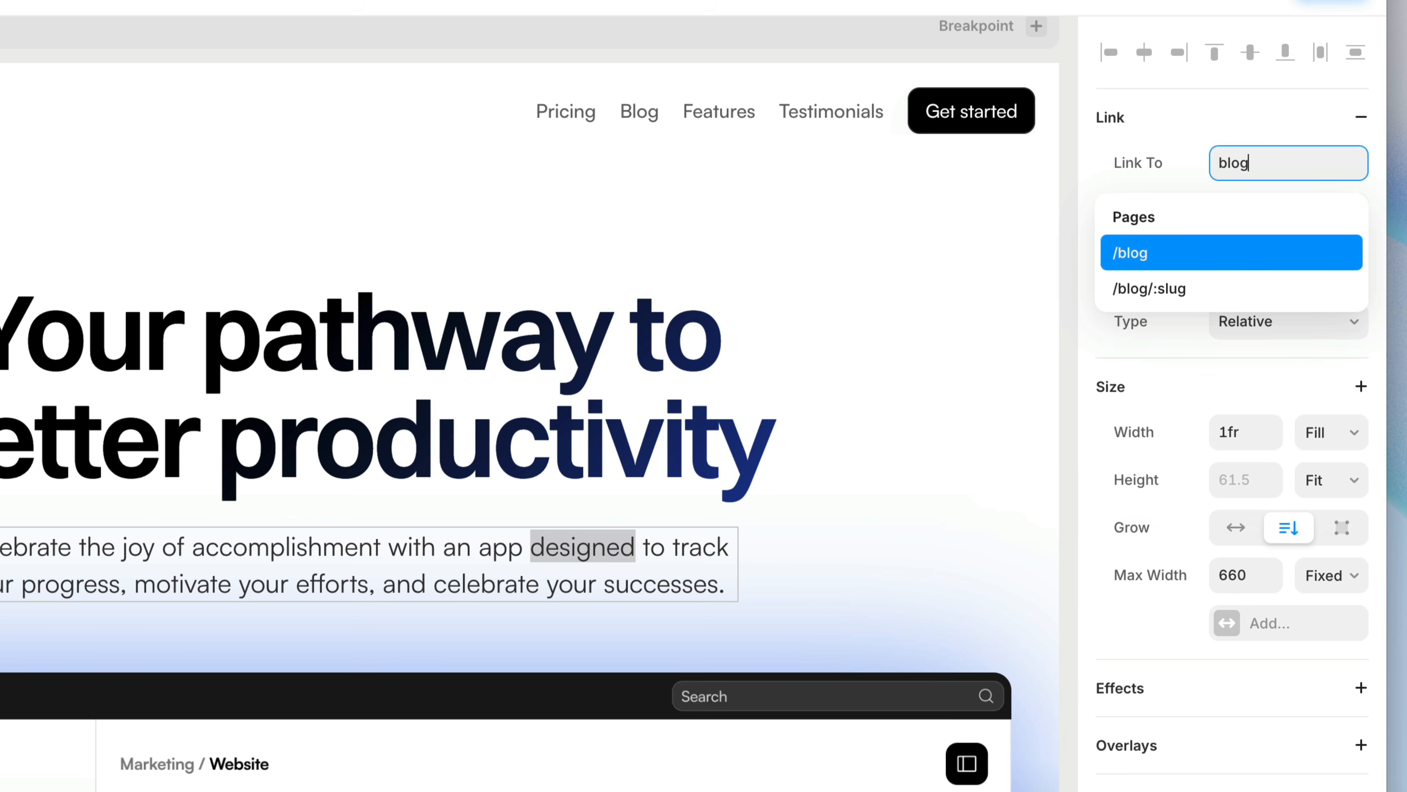
type("/")
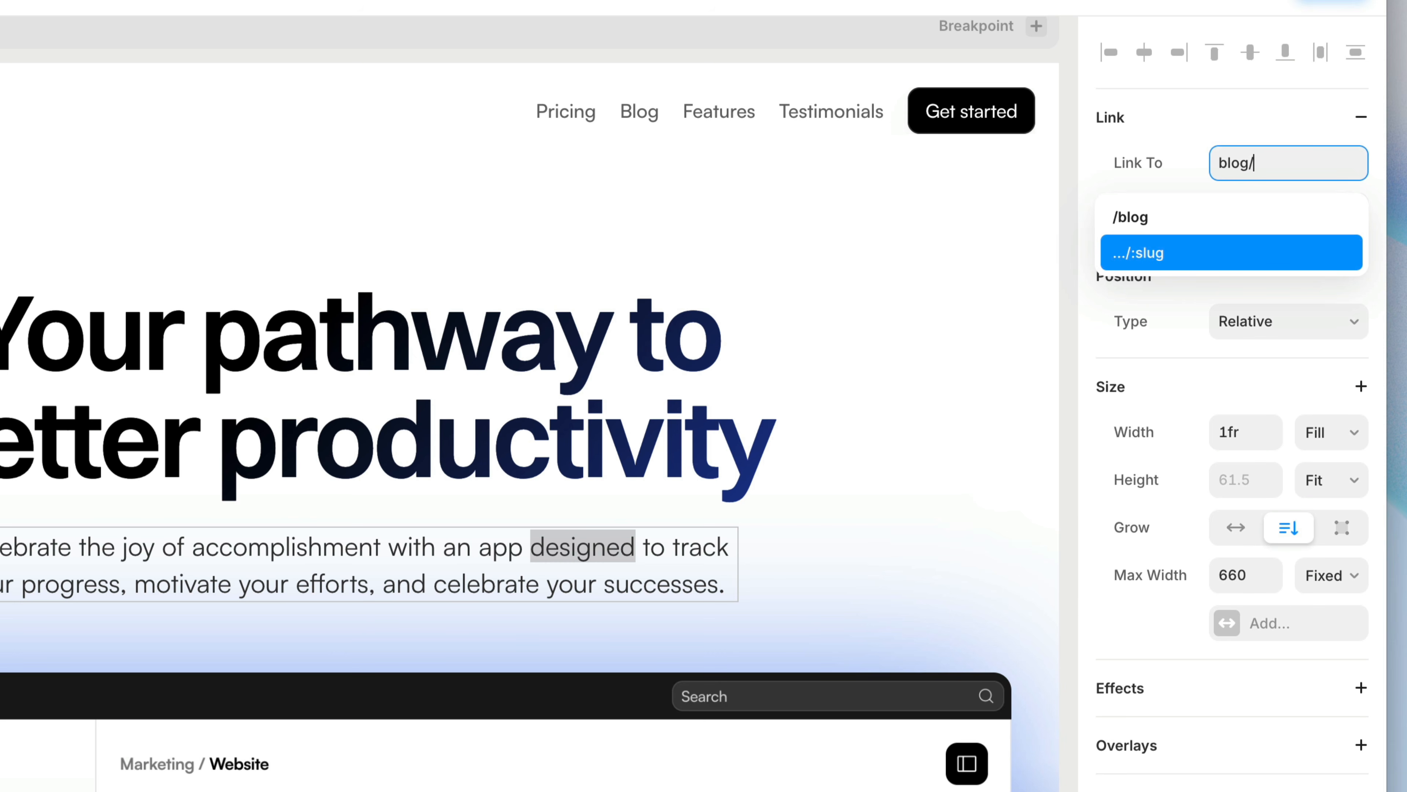
key("Return")
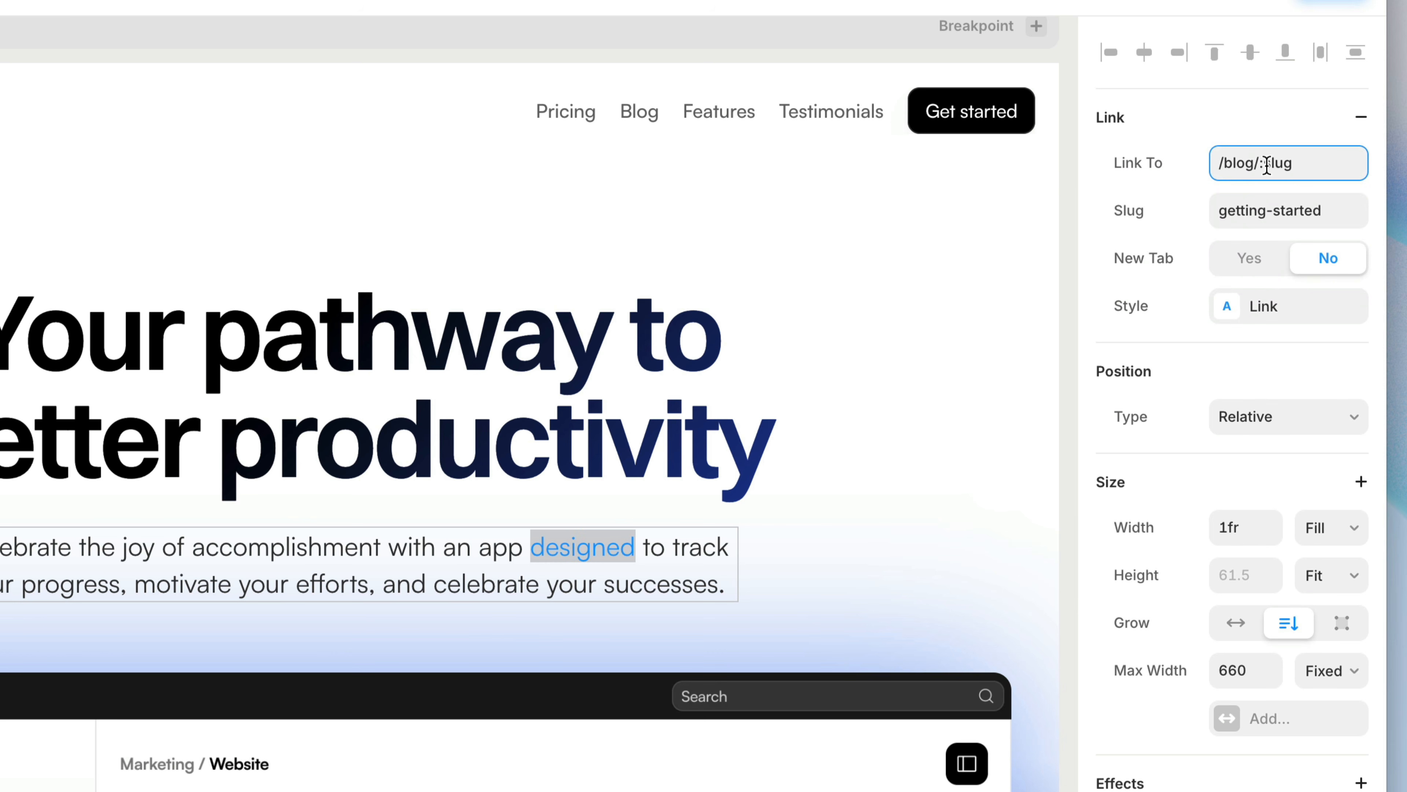
Step: Set the slug of the "designed" link to styling-elements and finish editing the paragraph
left_click(1275, 208)
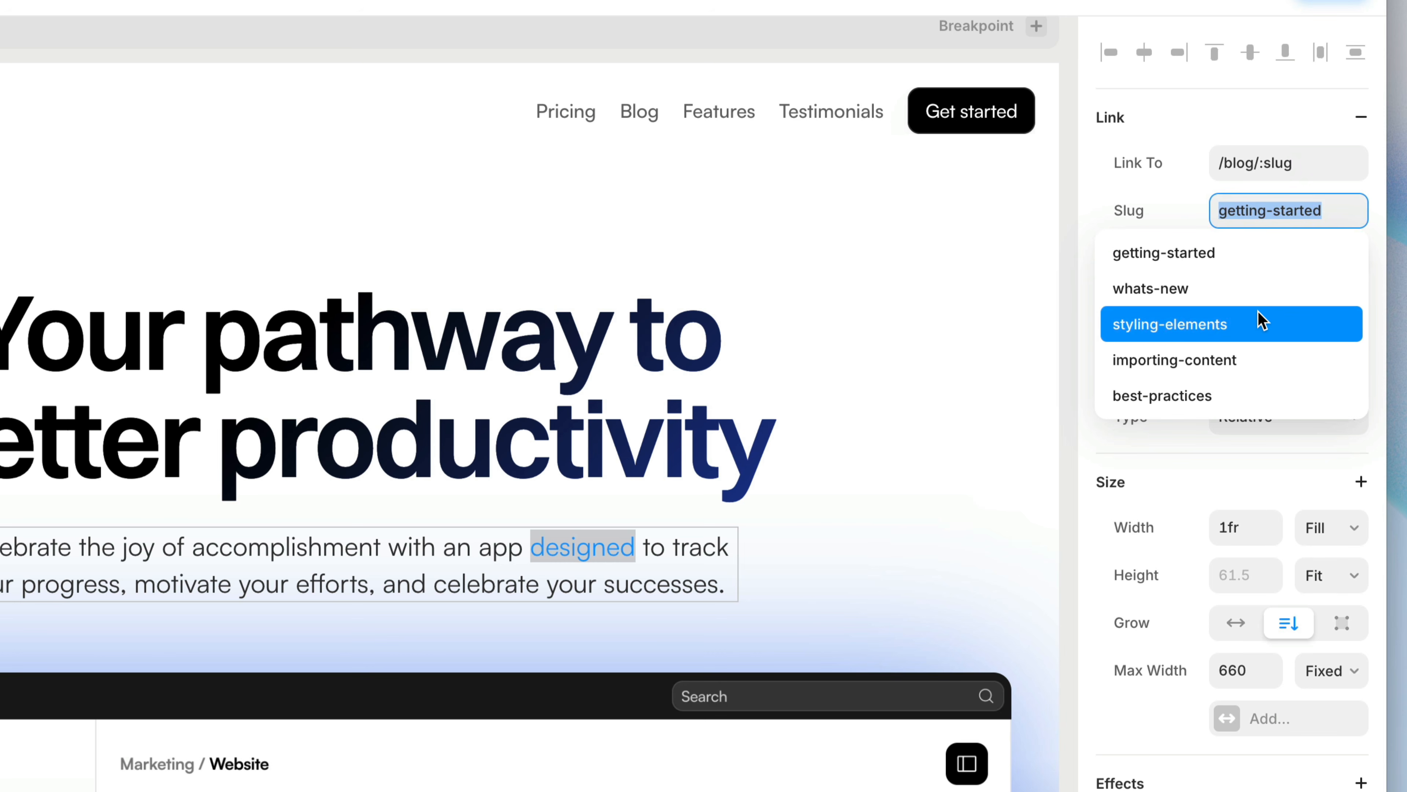
left_click(1259, 326)
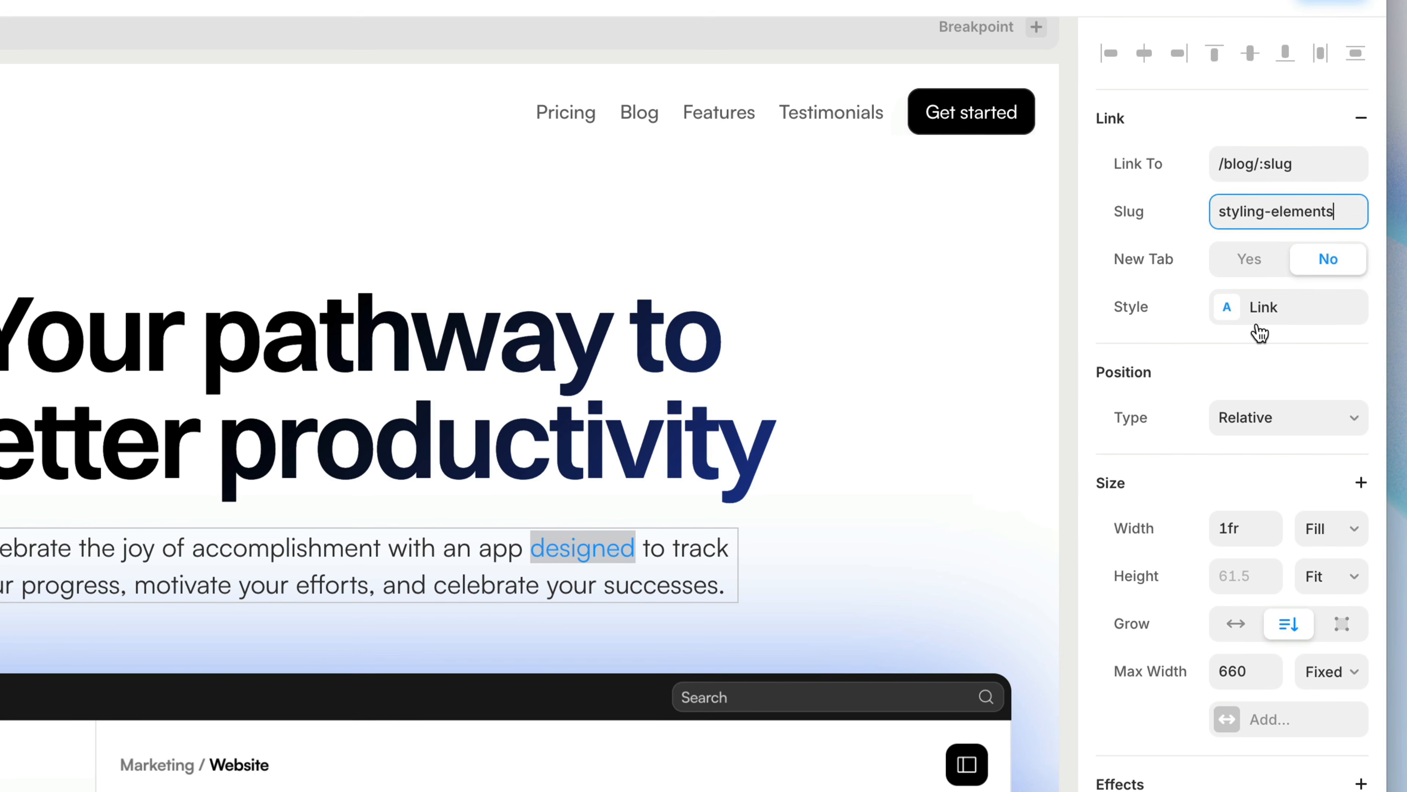
key("Escape")
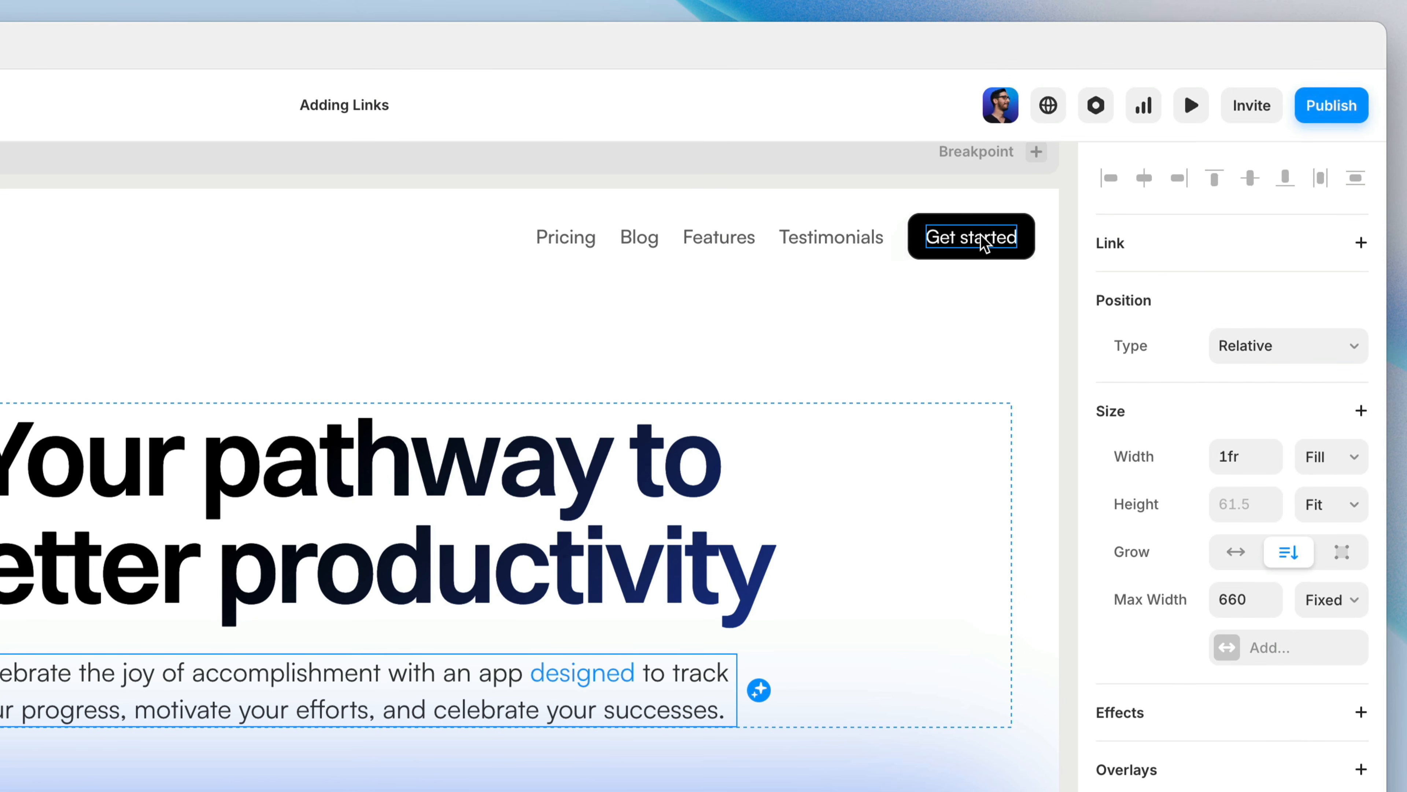
Step: Add a link to the frame of the Get started button rather than its text, and enter the destination URL
left_click(981, 235)
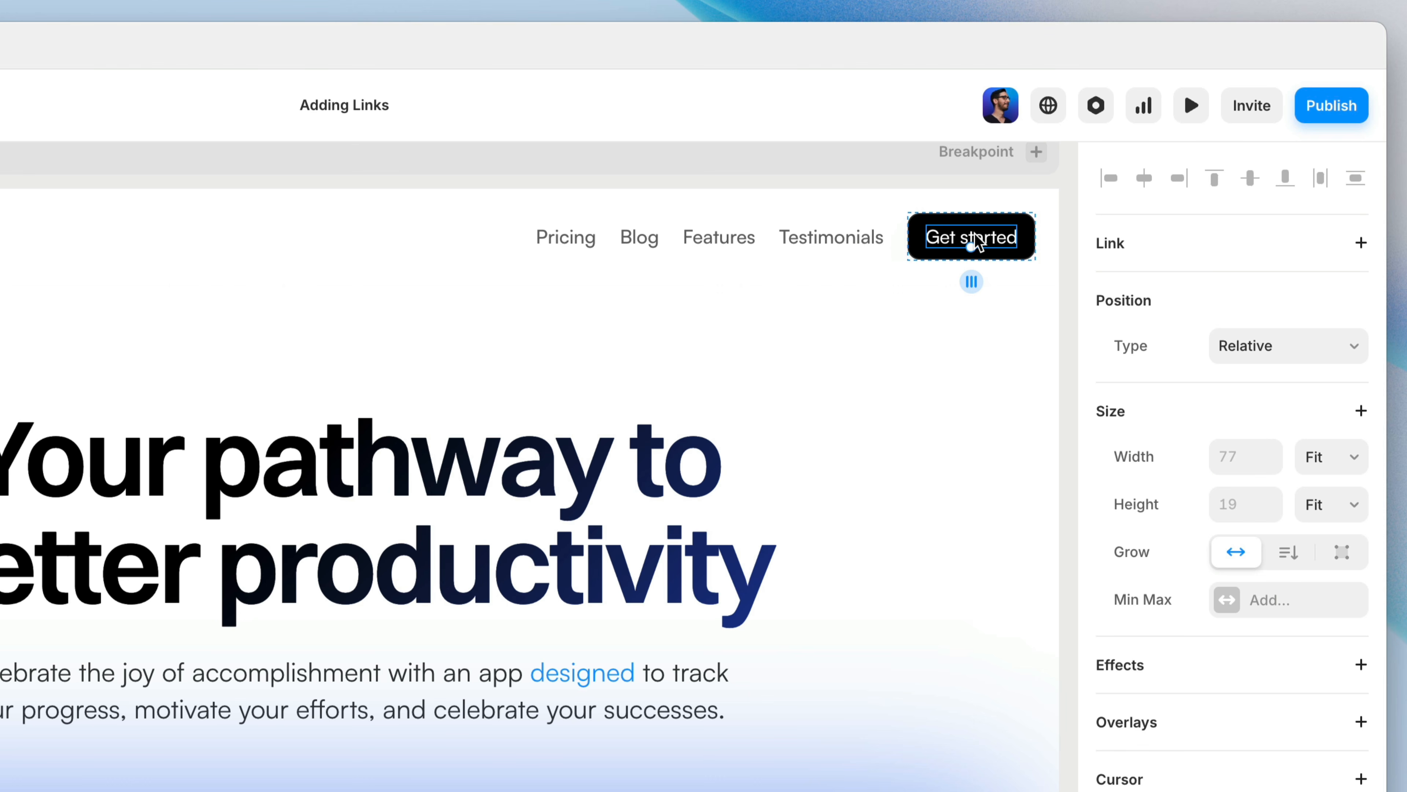
key("Escape")
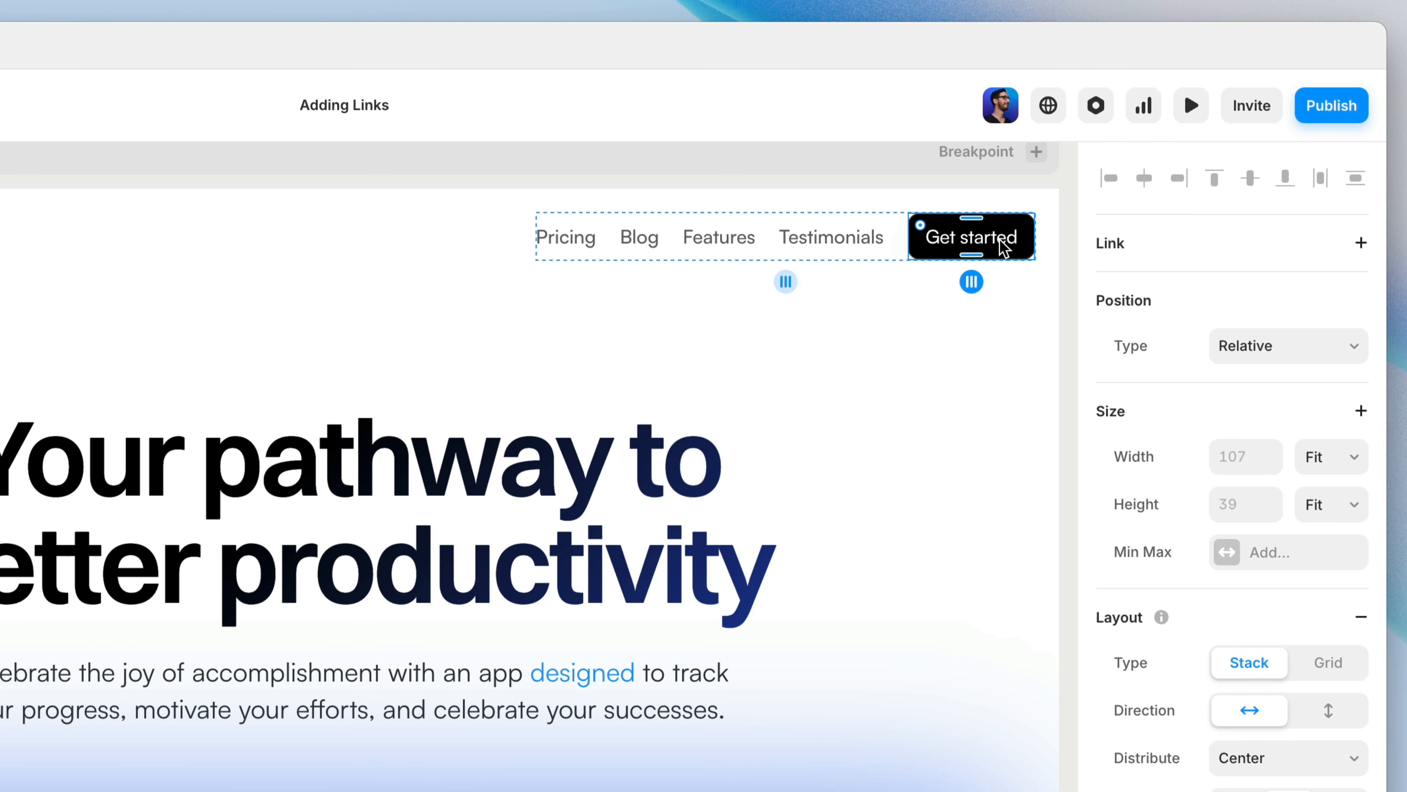
left_click(1211, 247)
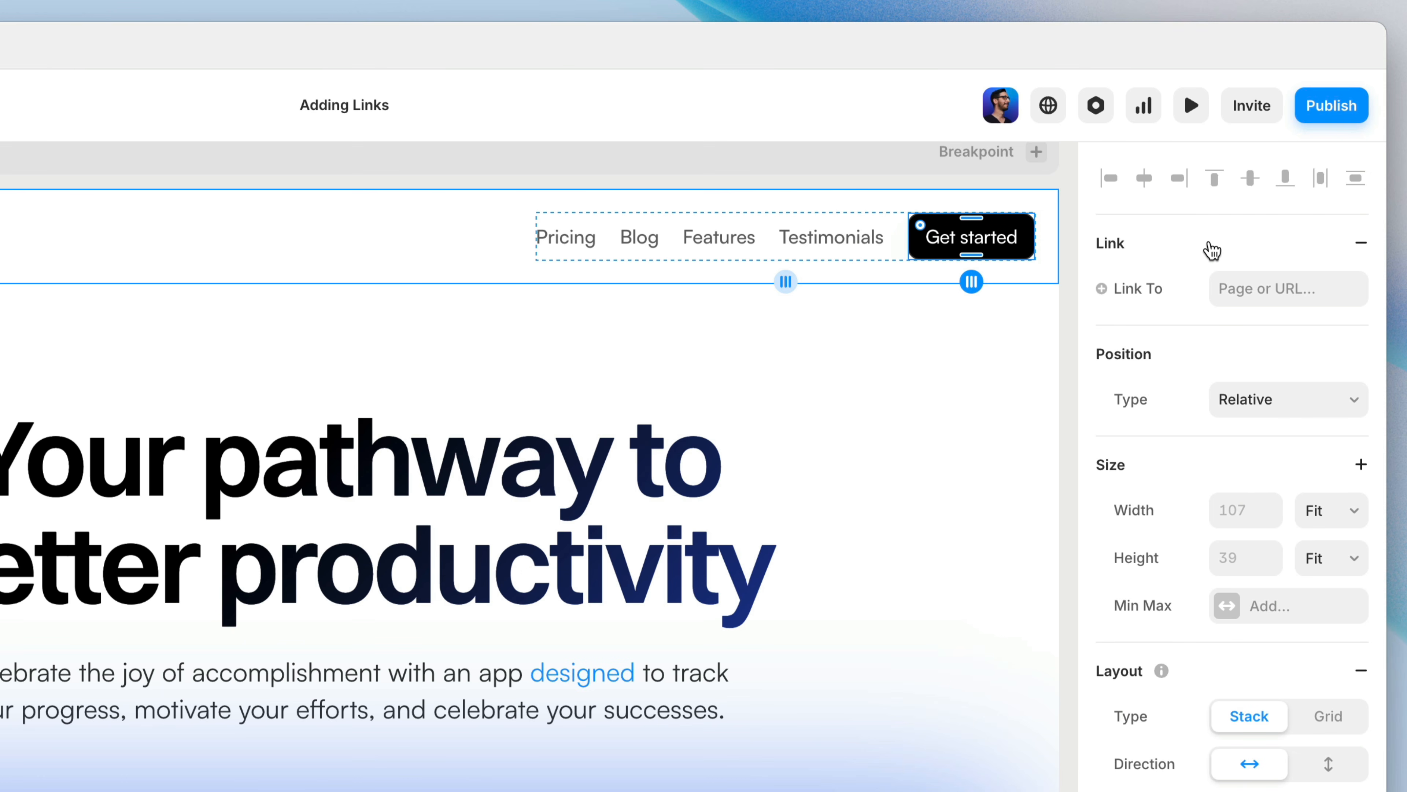
left_click(1274, 290)
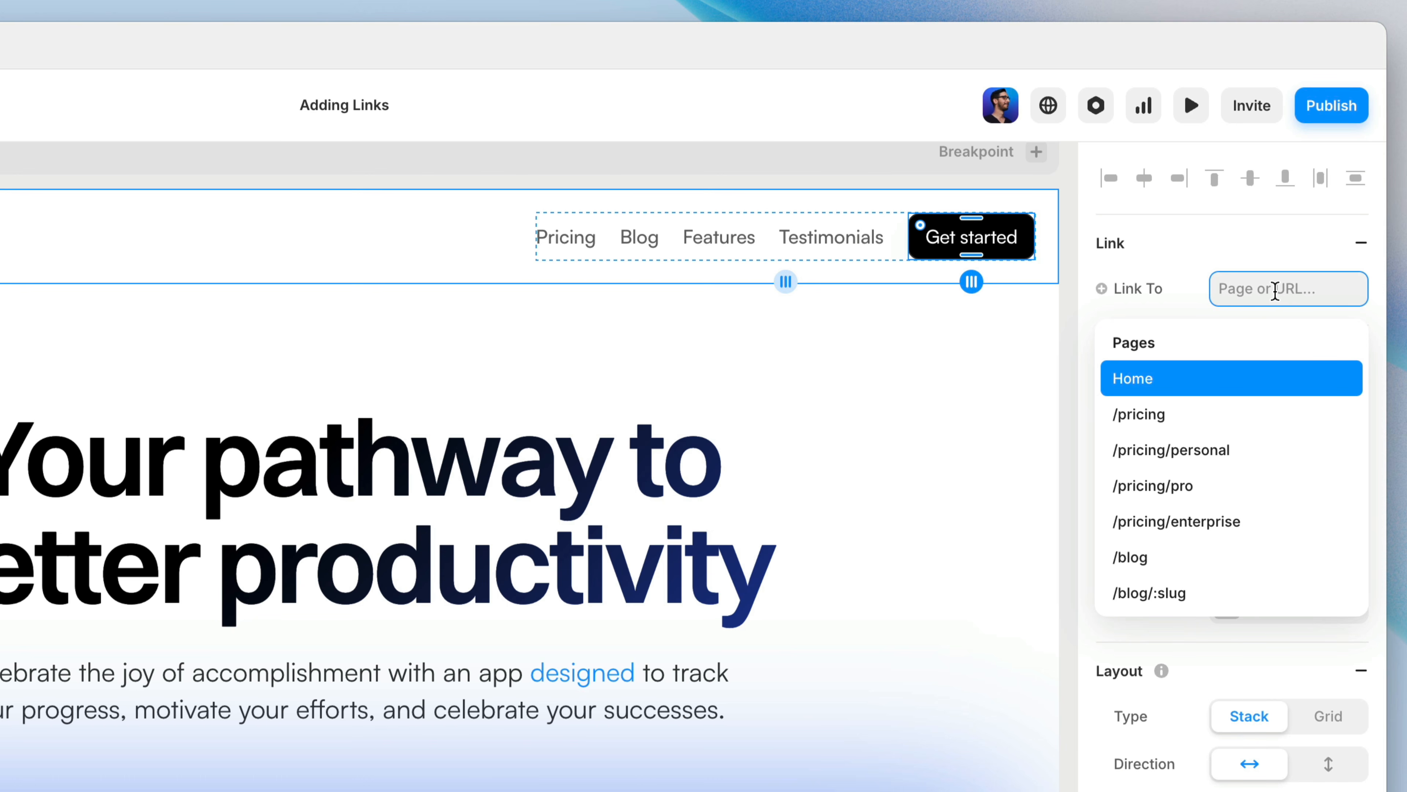
type("h")
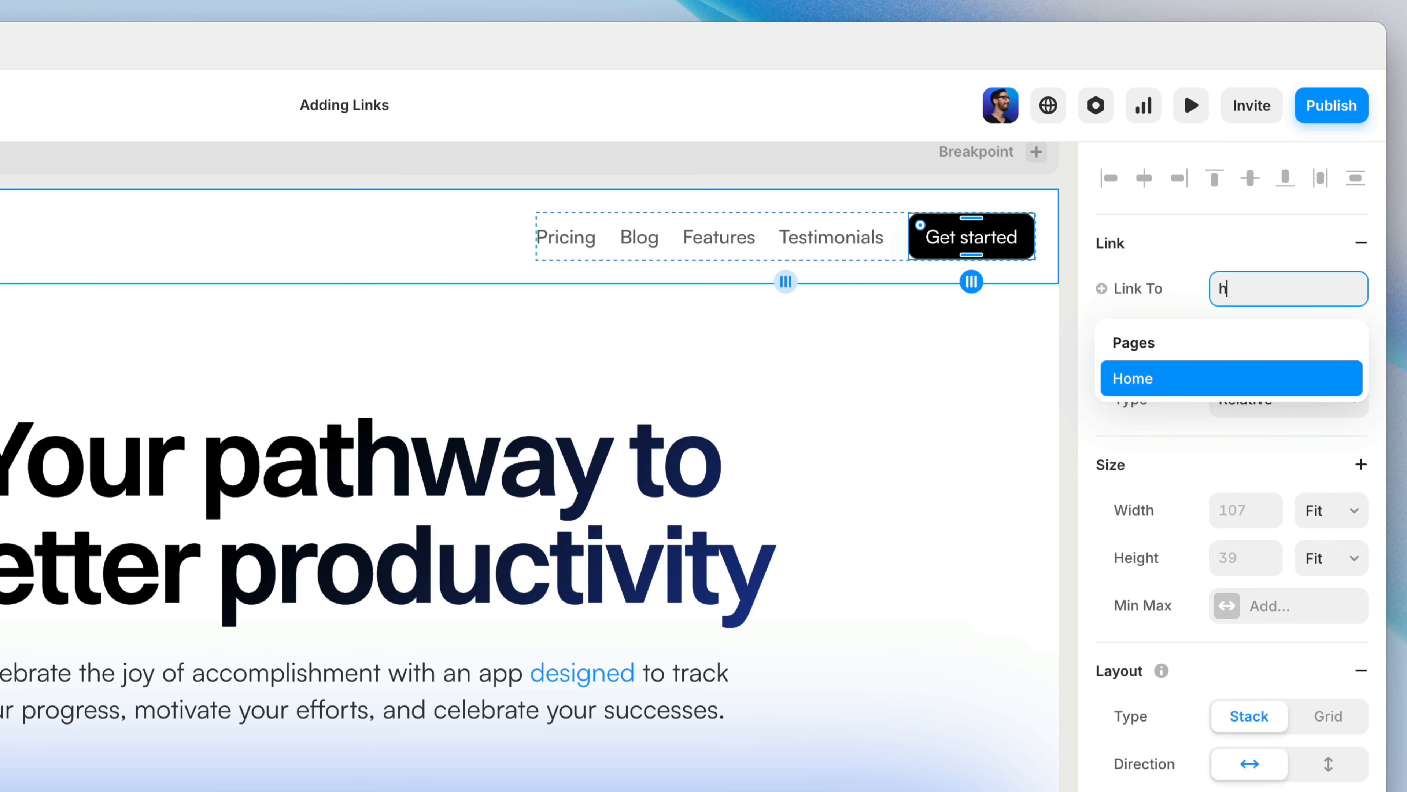
type("t")
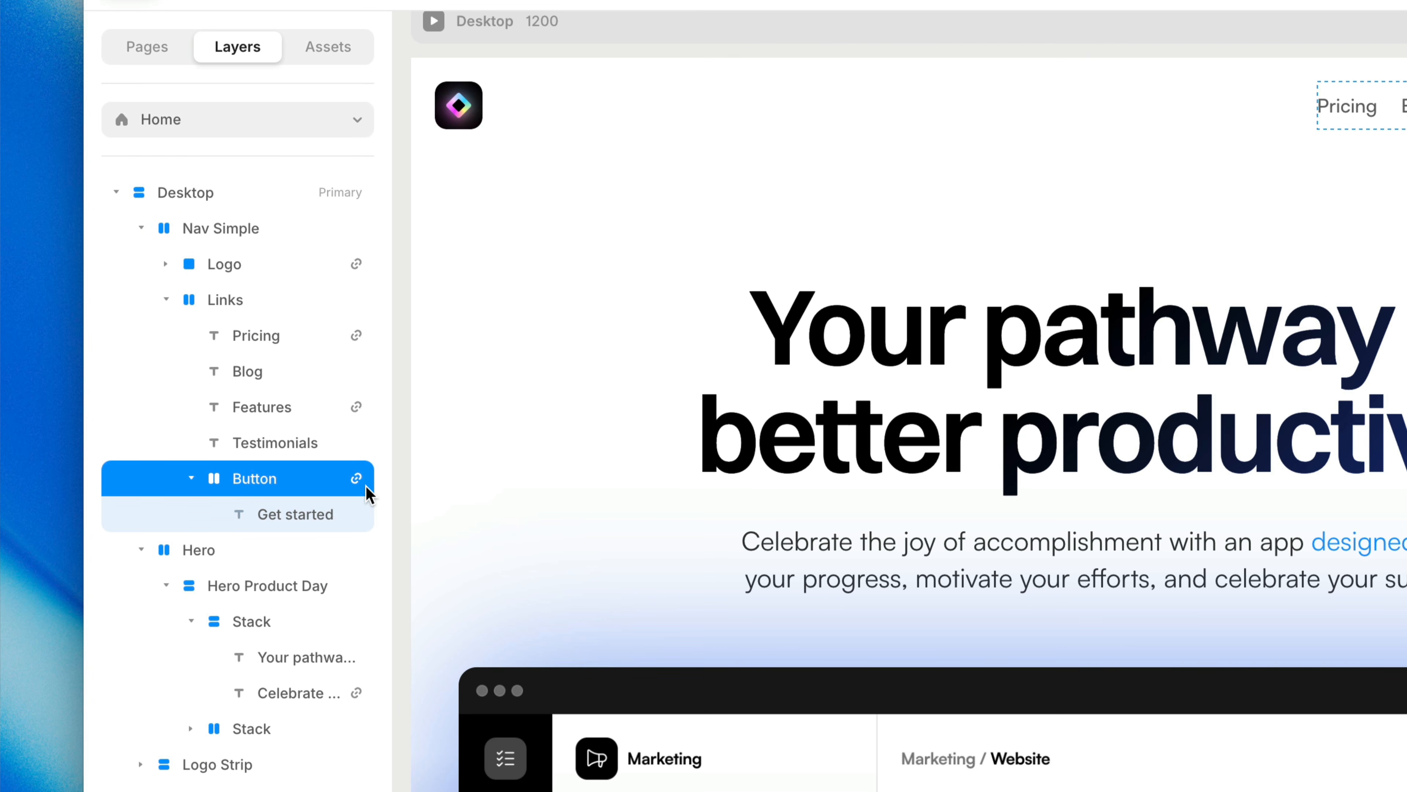
Step: Select the Get started text layer inside the navigation's Button layer
left_click(364, 526)
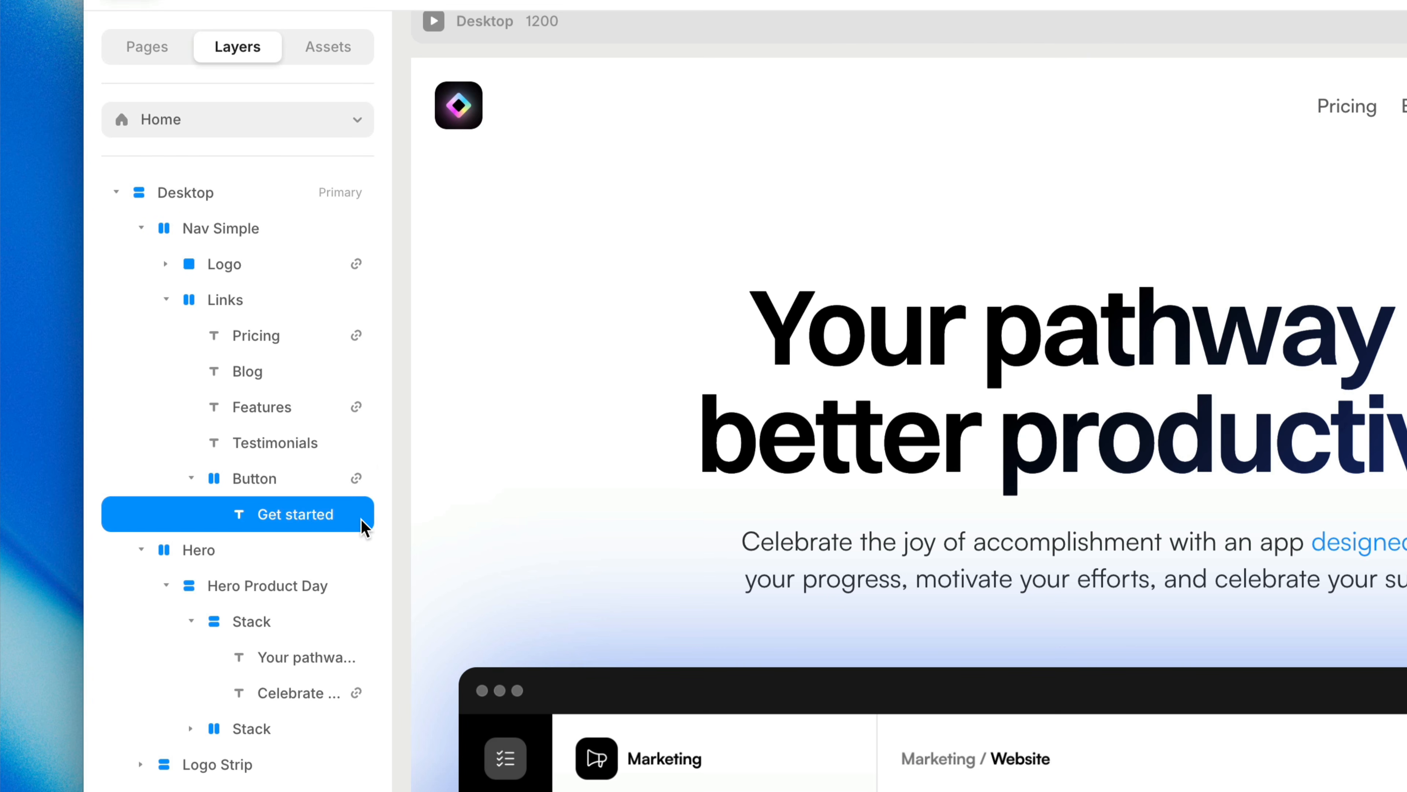